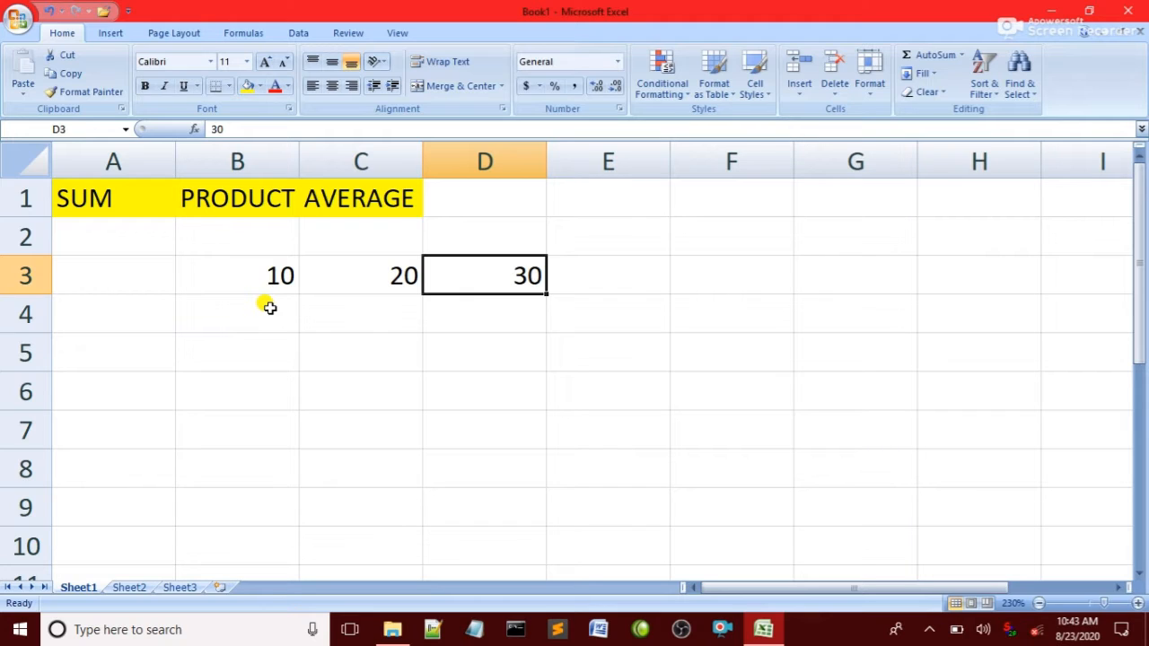
# Step: Enter the formula =SUM(B3:D3) in cell C5 to add the three numbers in row 3
pyautogui.click(338, 350)
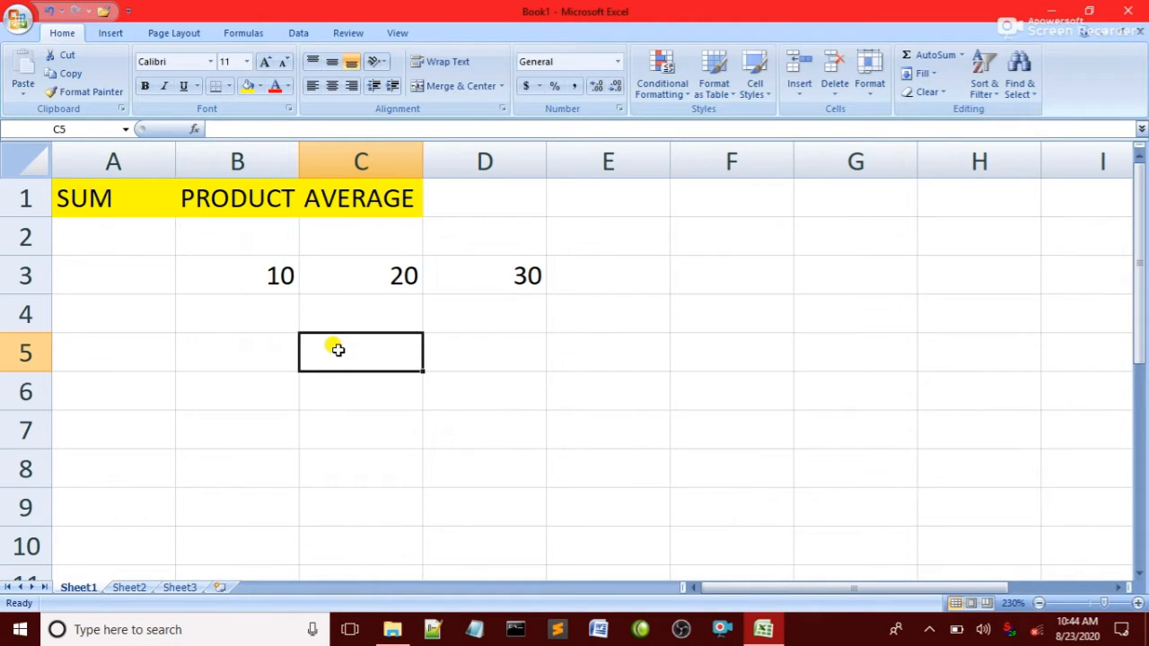
pyautogui.write('=')
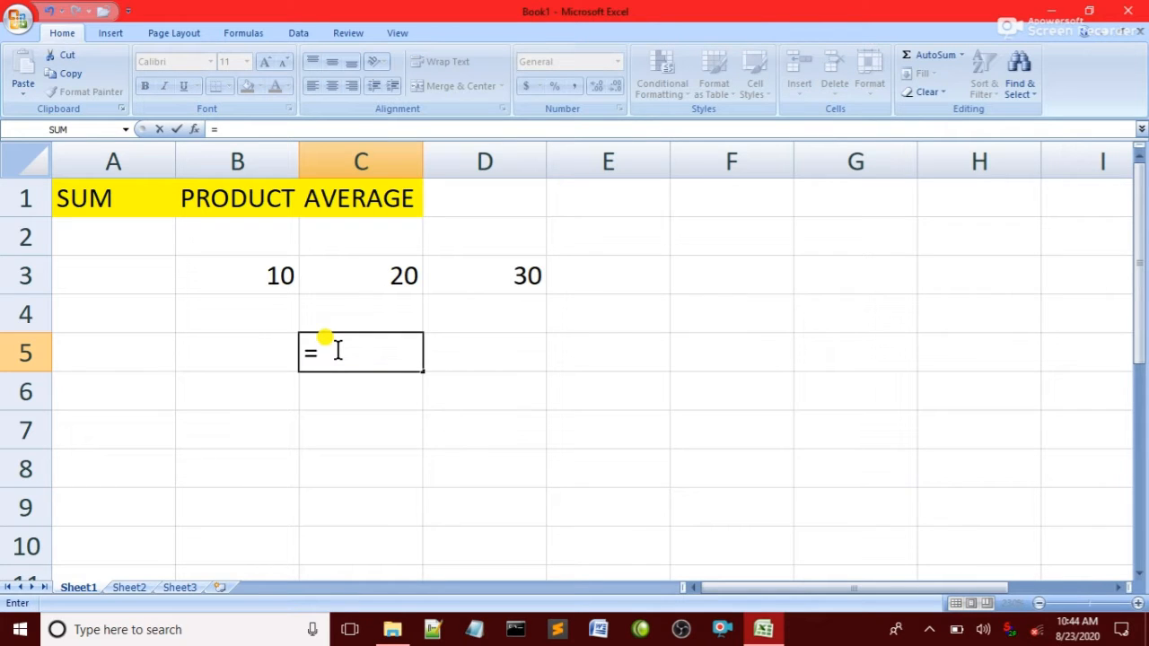
pyautogui.write('(')
pyautogui.press('BackSpace')
pyautogui.write('SU')
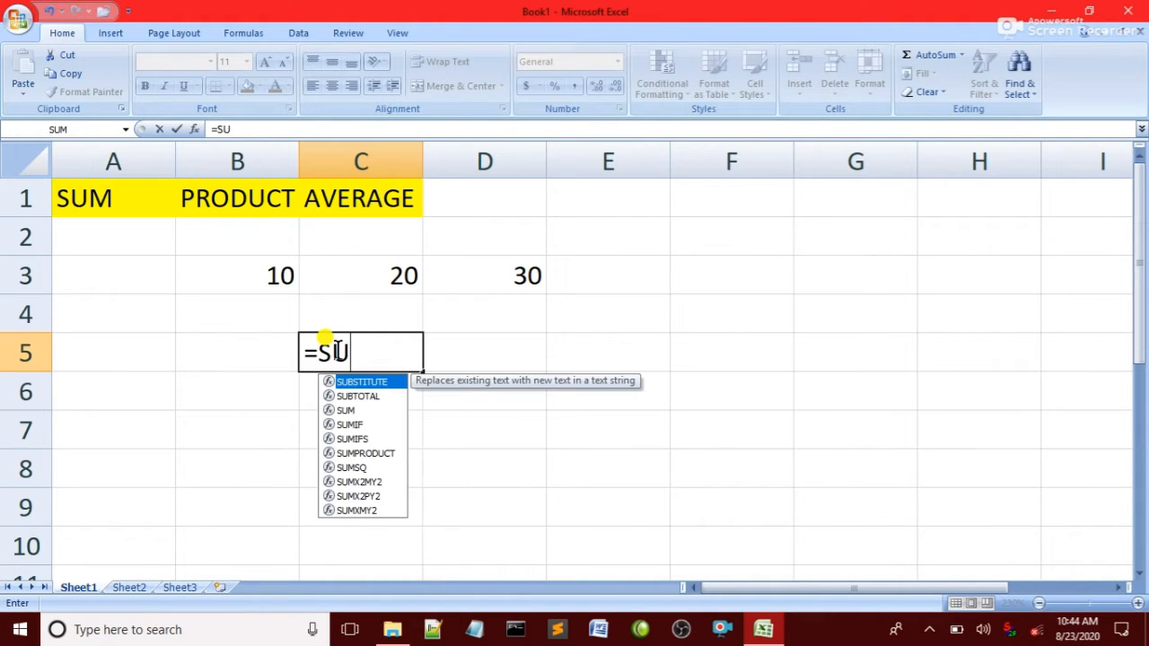
pyautogui.write('M')
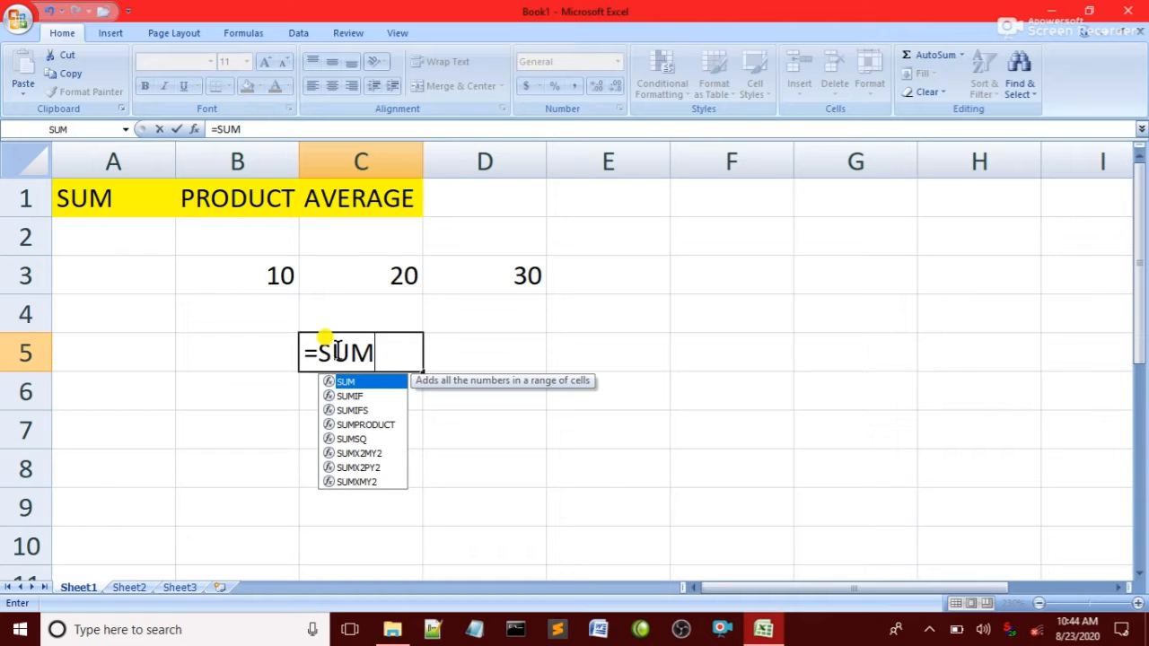
pyautogui.write('(')
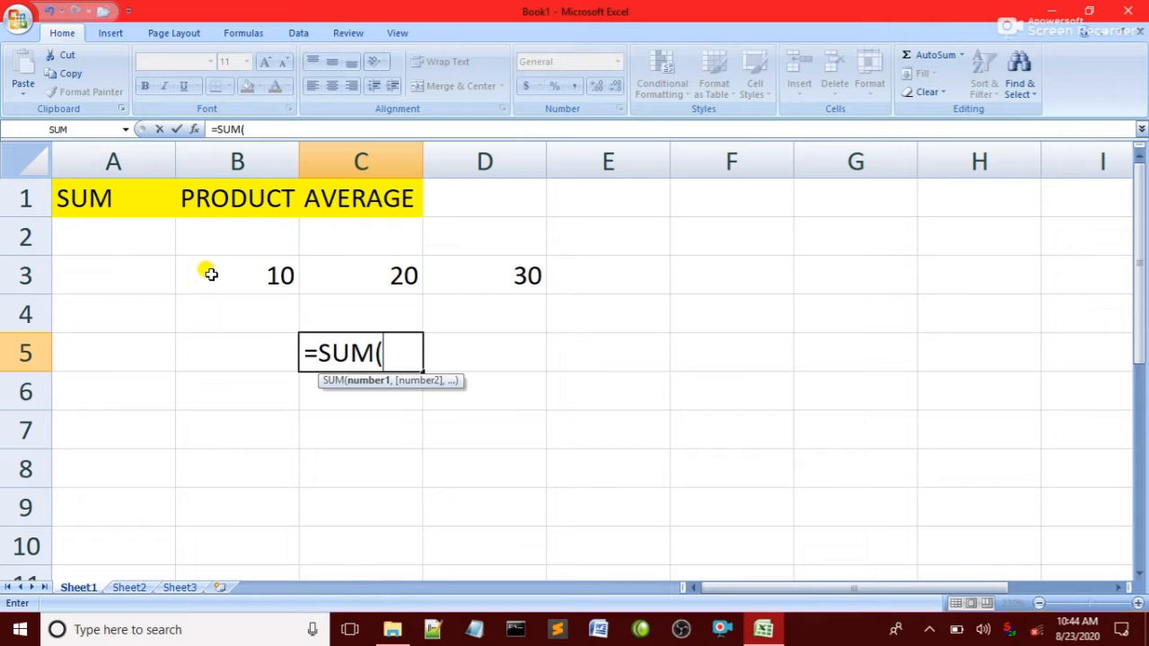
pyautogui.moveTo(210, 274); pyautogui.dragTo(524, 275)
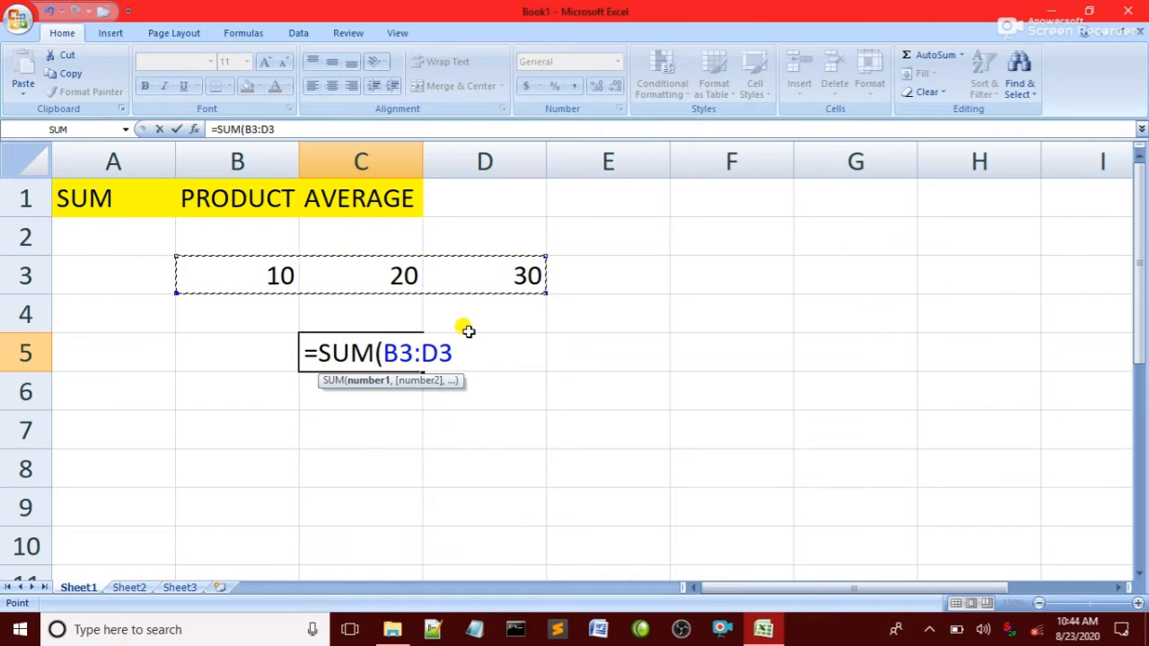
pyautogui.write(')')
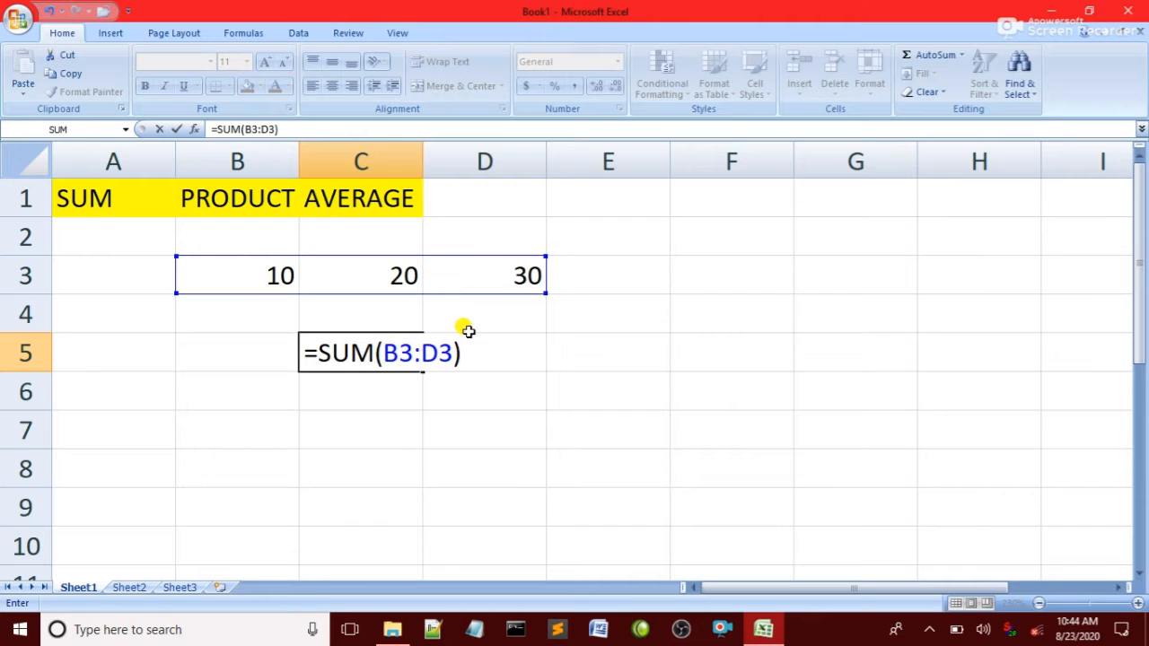
pyautogui.press('Return')
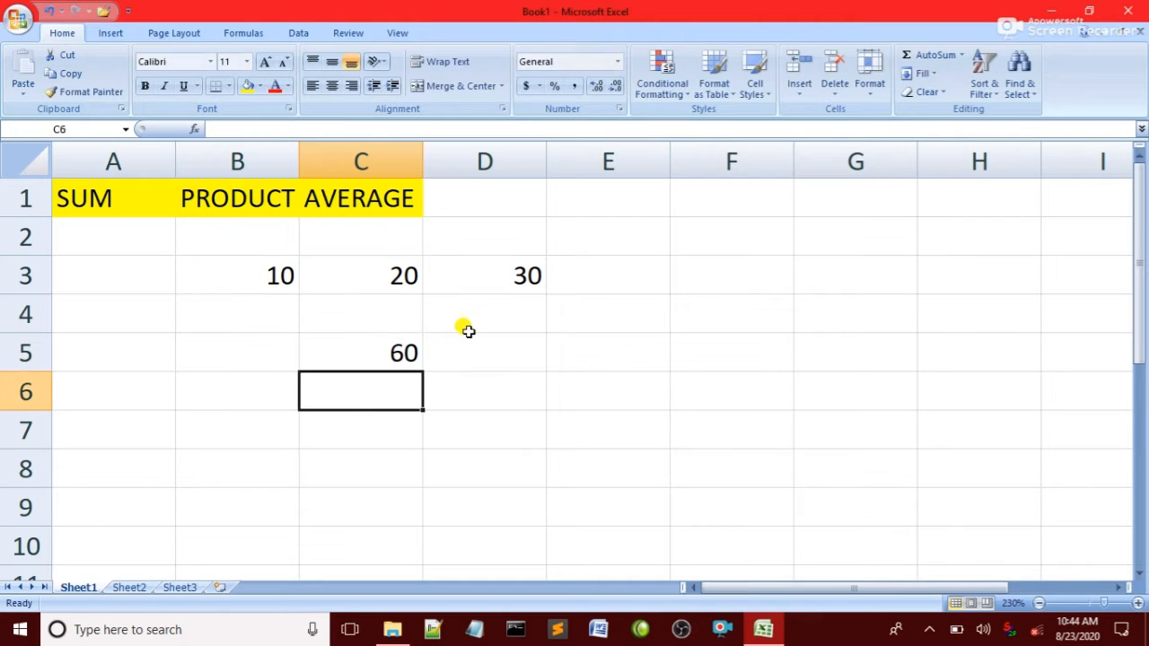
pyautogui.click(351, 342)
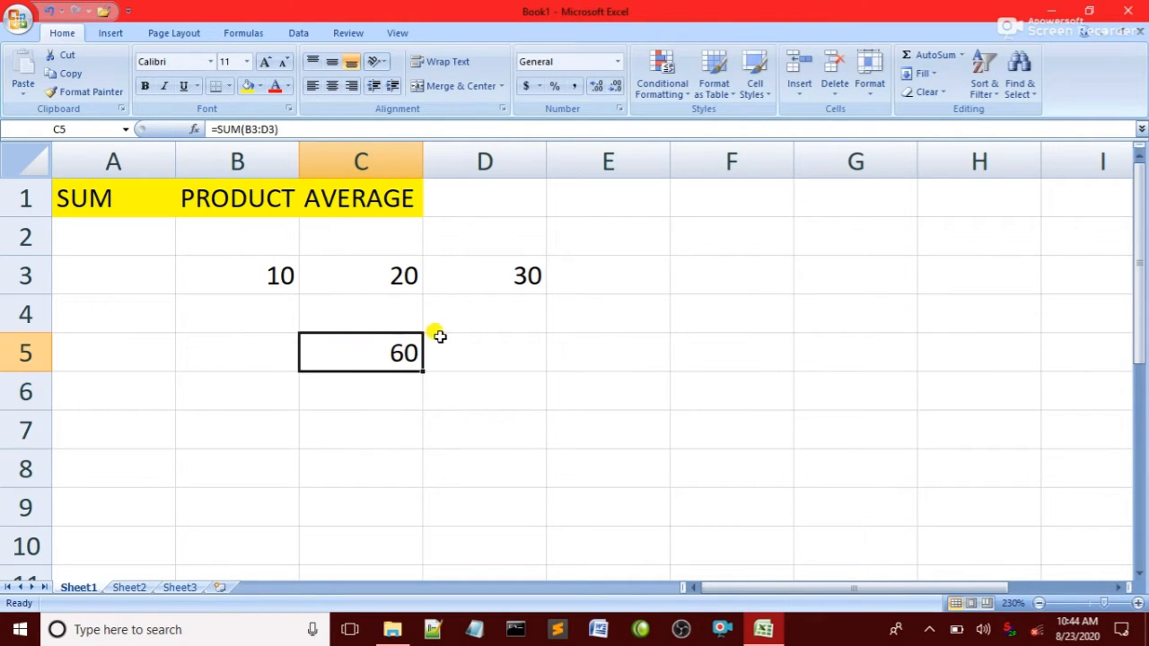
# Step: Start a SUM function in cell D5
pyautogui.click(490, 351)
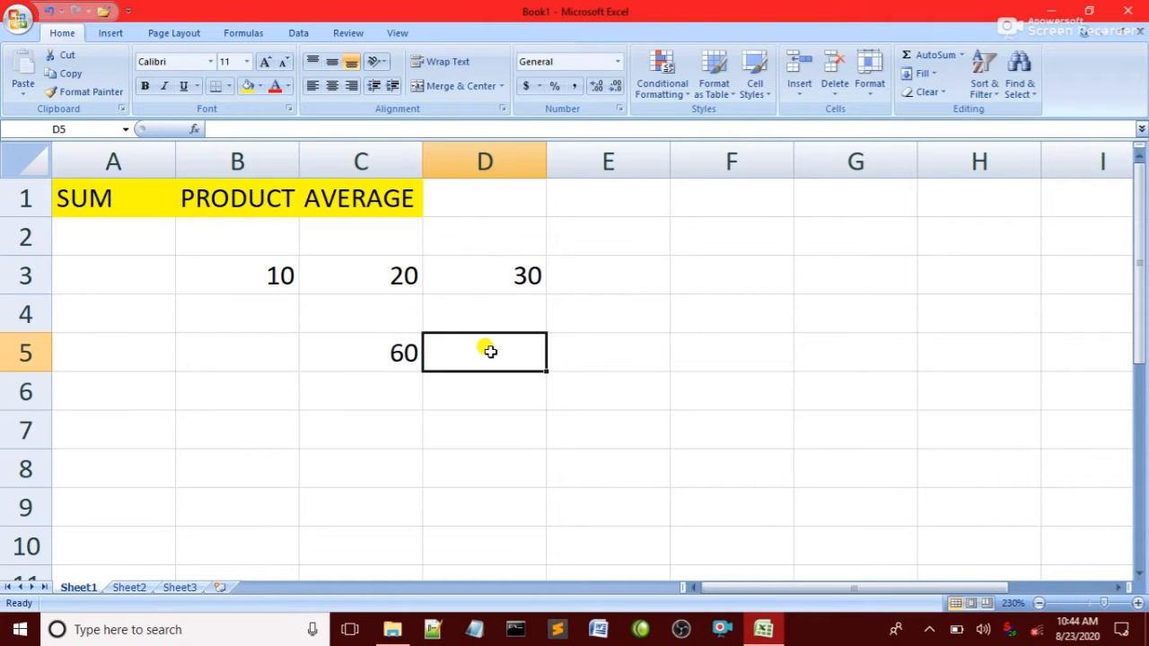
pyautogui.write('=SUM')
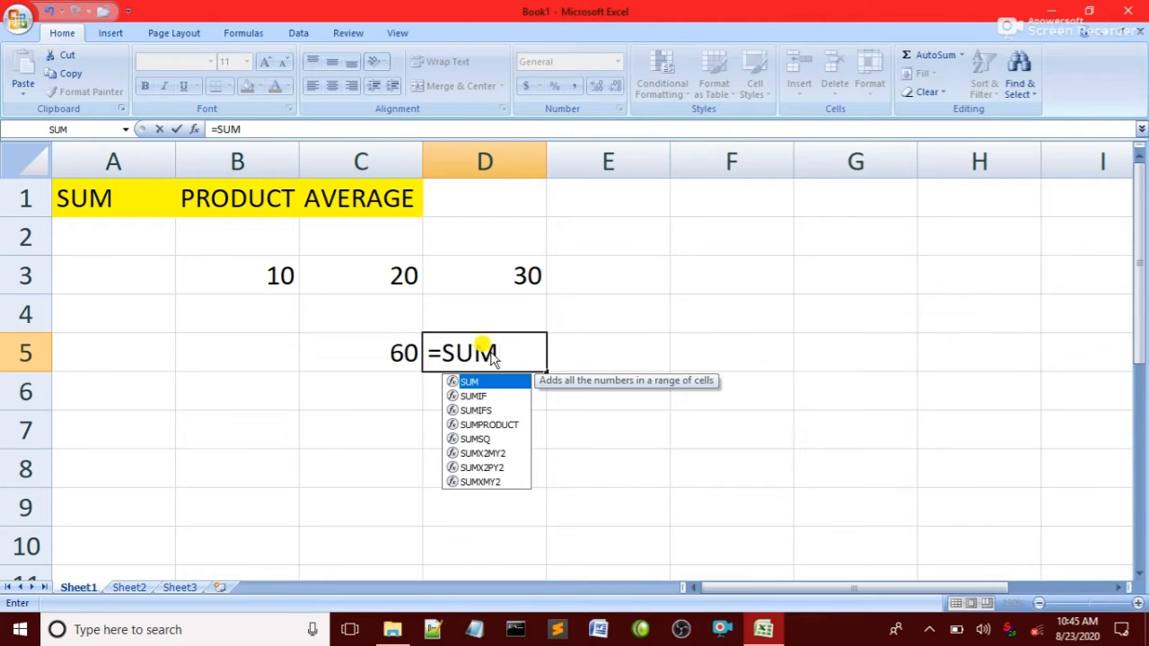
pyautogui.write('(')
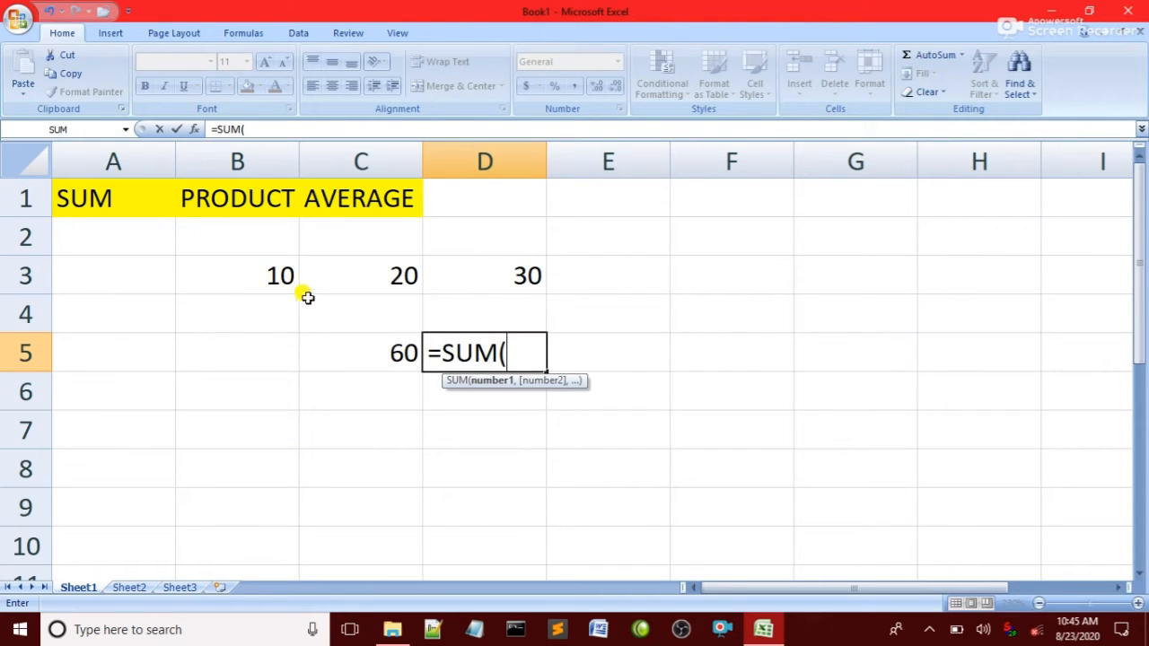
pyautogui.click(260, 265)
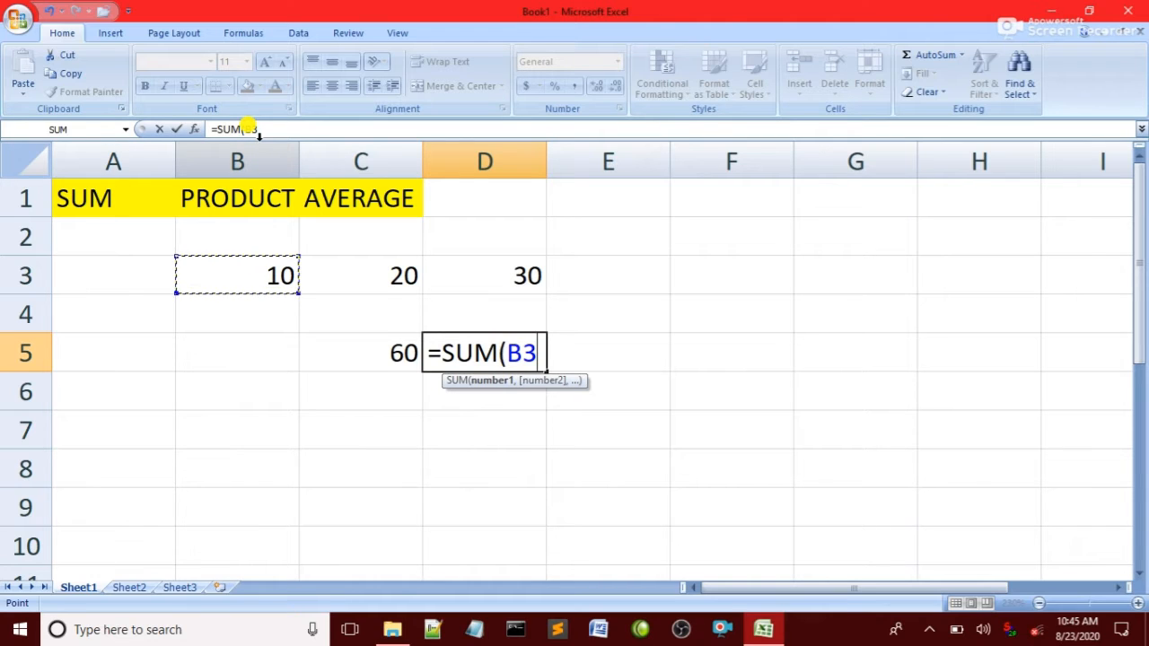
pyautogui.moveTo(256, 130); pyautogui.dragTo(235, 131)
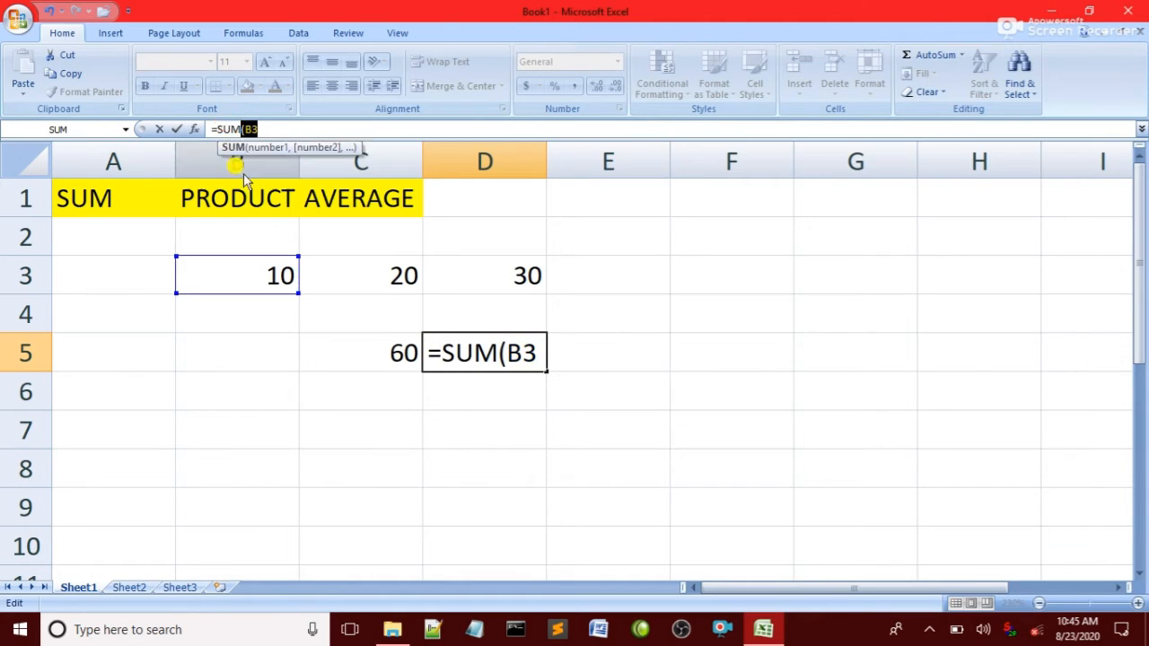
pyautogui.click(530, 352)
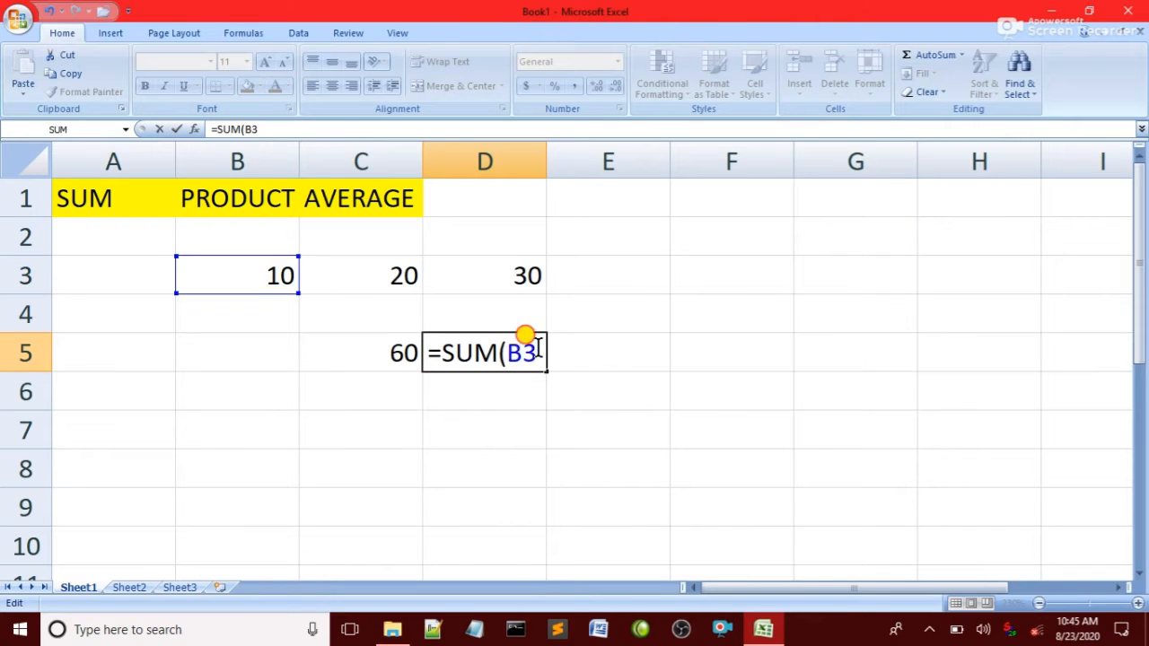
pyautogui.press('BackSpace')
pyautogui.press('BackSpace')
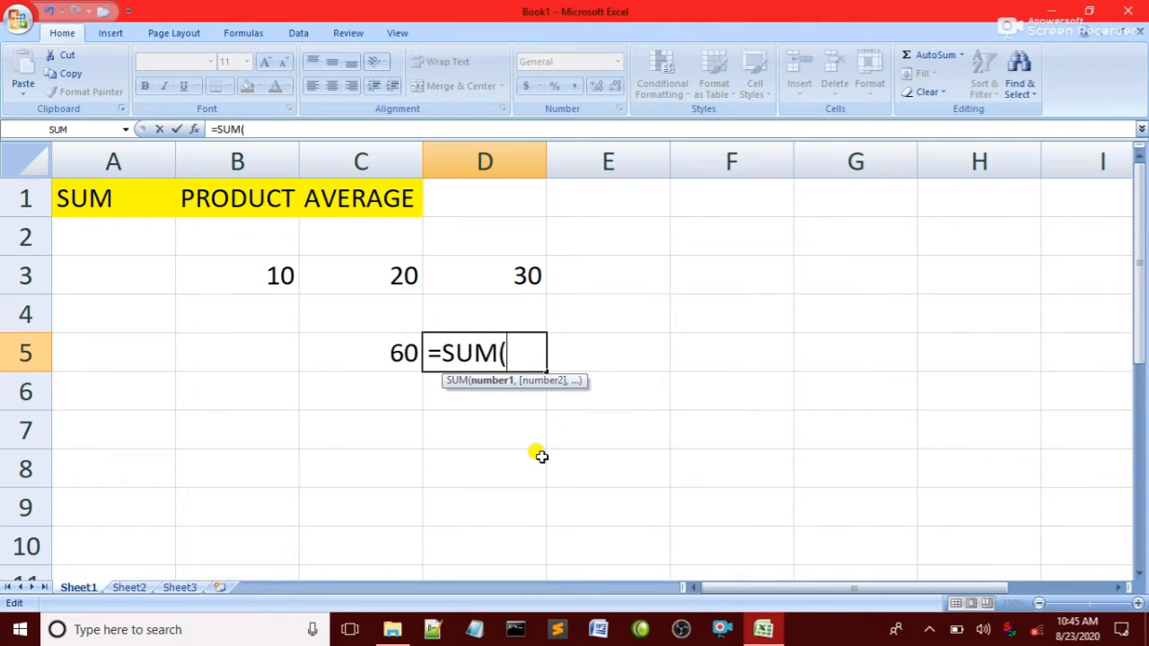
# Step: Complete the SUM formula in cell D5 with the range B3:D3
pyautogui.write('B3')
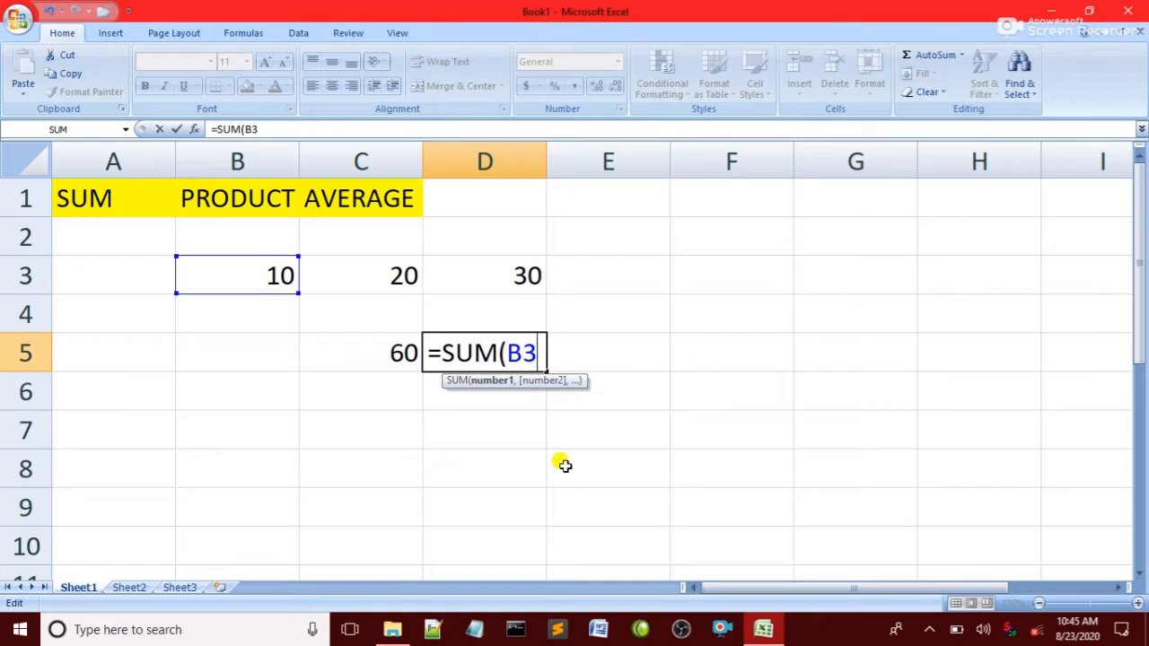
pyautogui.write(':')
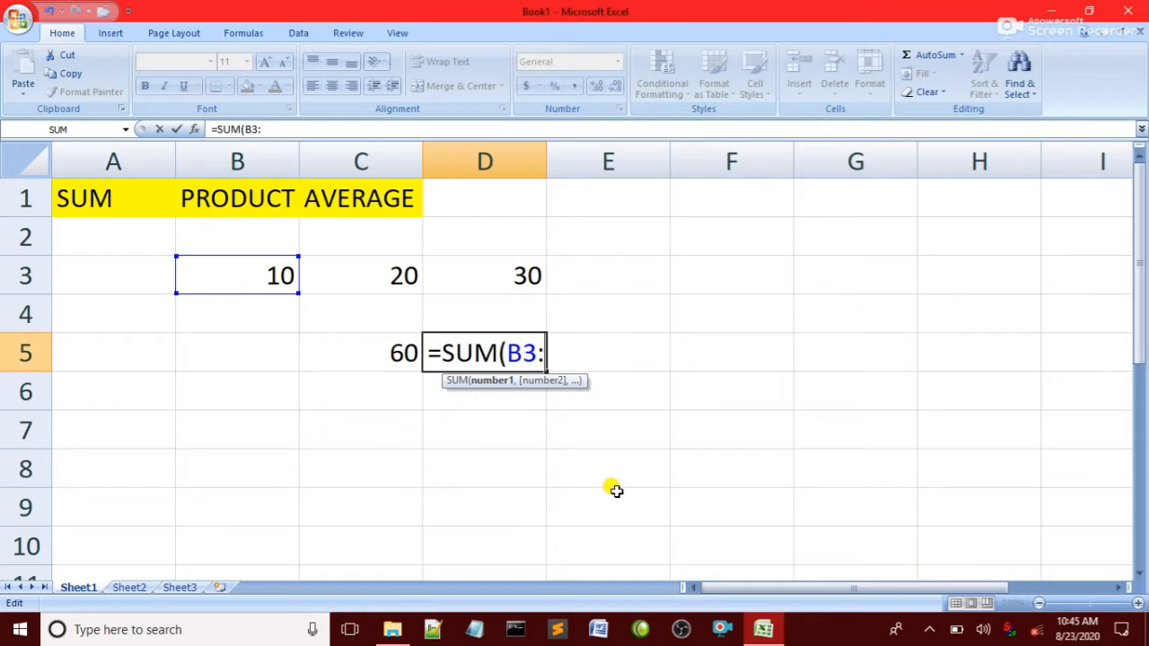
pyautogui.write('D3')
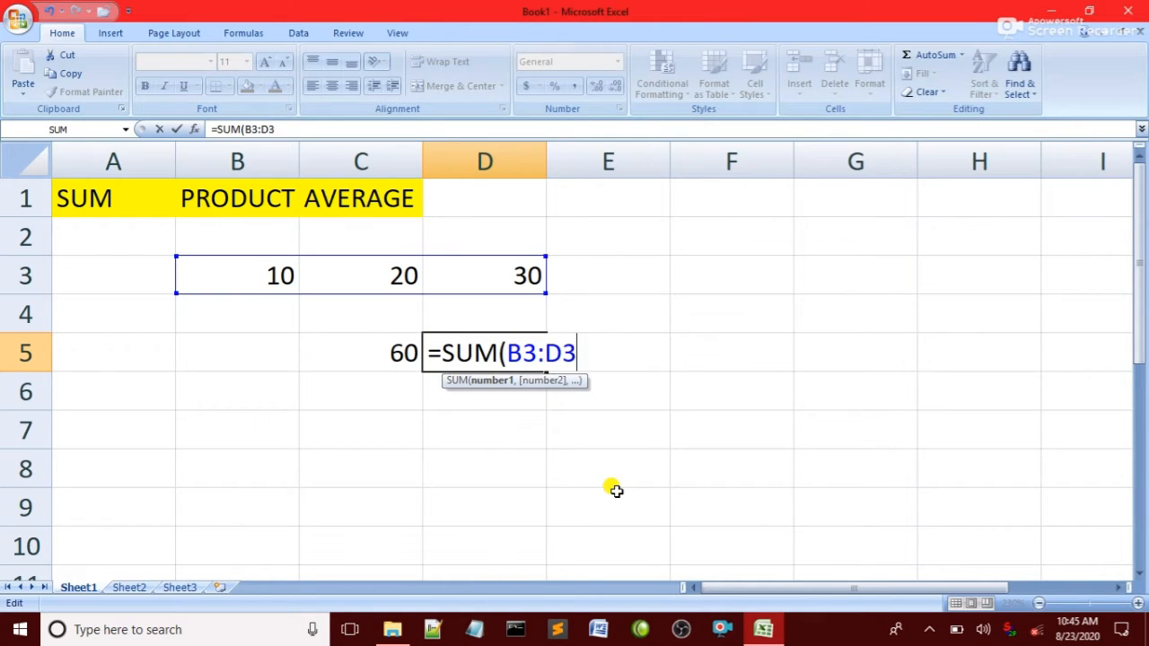
pyautogui.write(')')
pyautogui.press('Return')
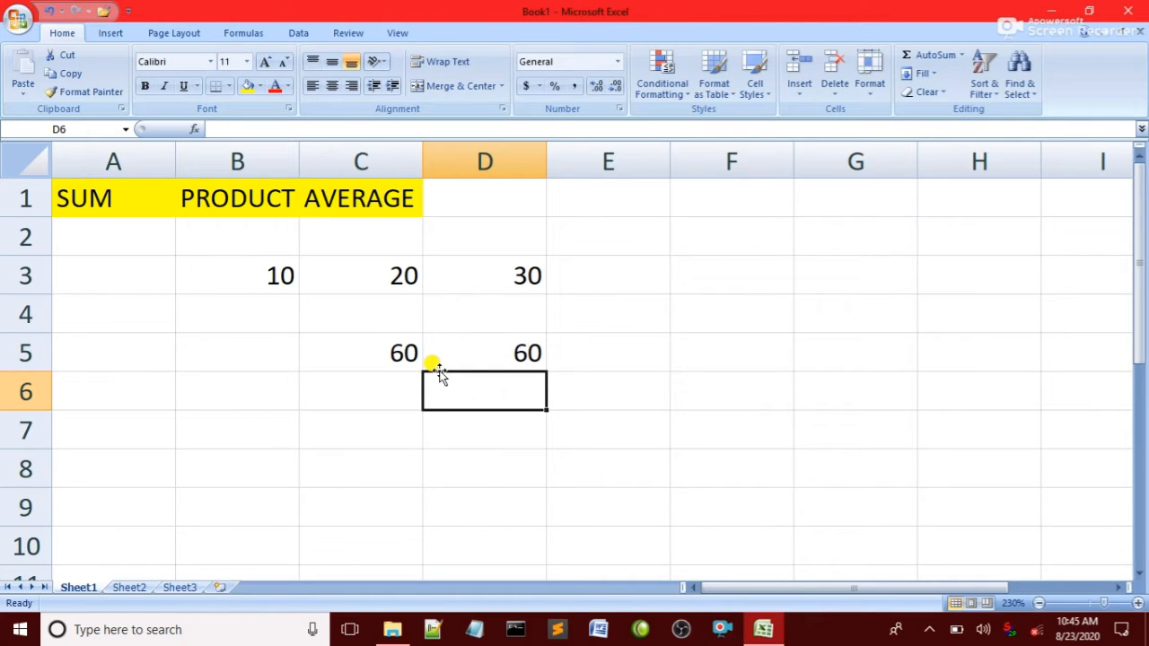
# Step: Examine the row 3 cells from B3 across to I3 and the SUM formula in cell C5
pyautogui.moveTo(192, 268); pyautogui.dragTo(1061, 270)
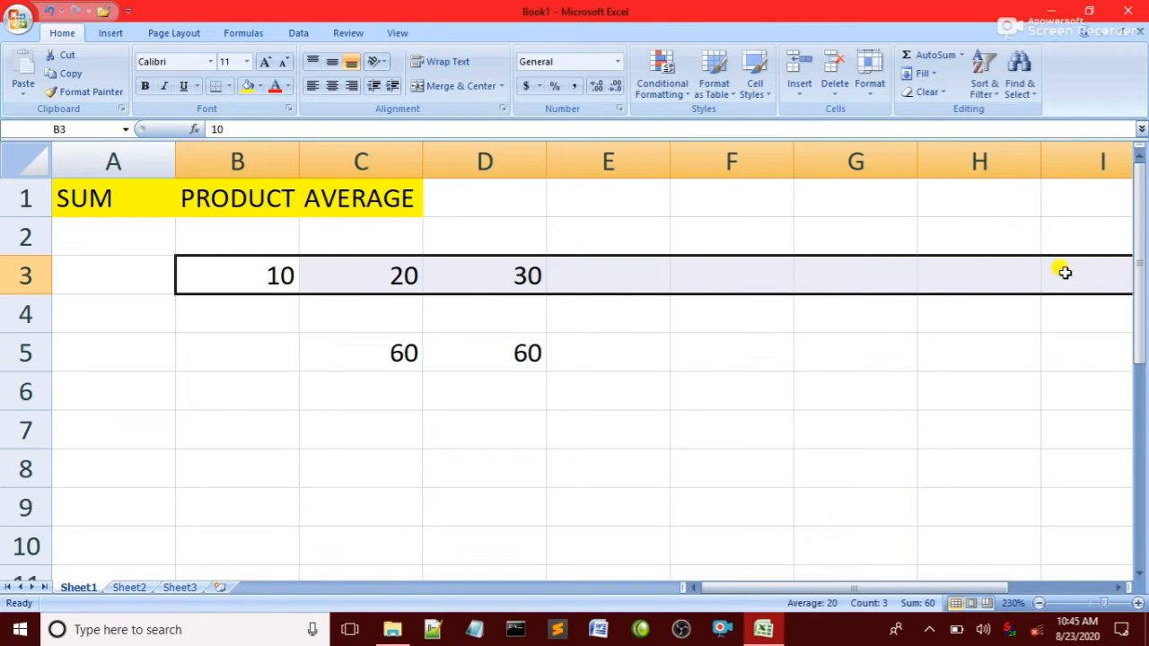
pyautogui.click(262, 288)
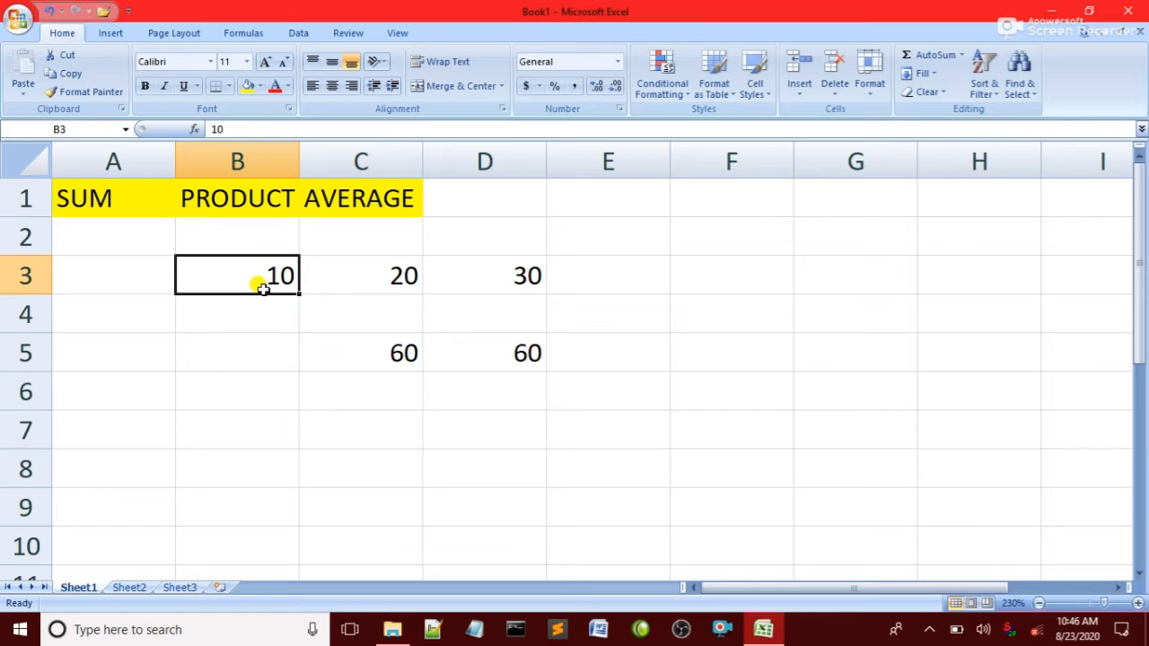
pyautogui.click(1063, 269)
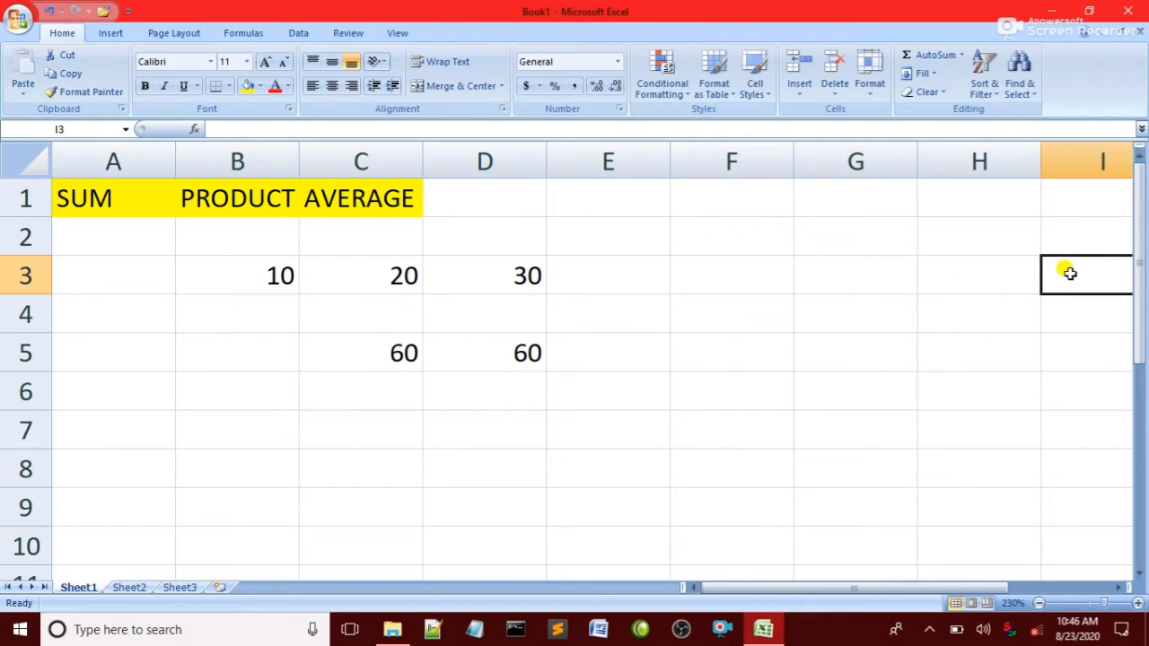
pyautogui.click(265, 276)
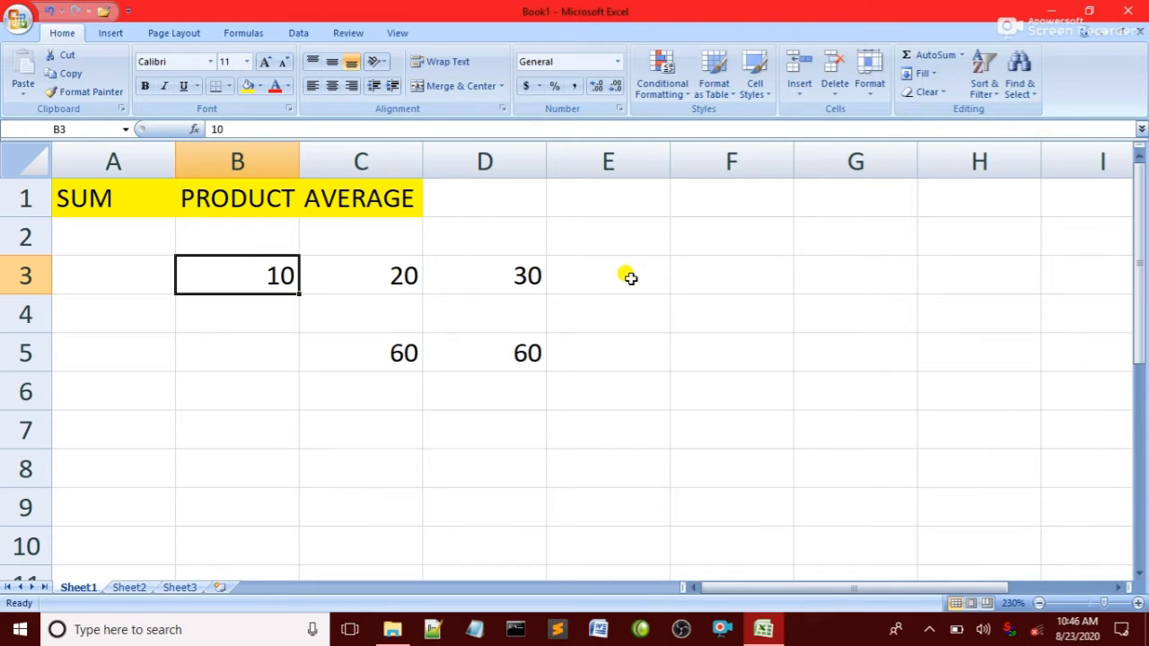
pyautogui.click(357, 356)
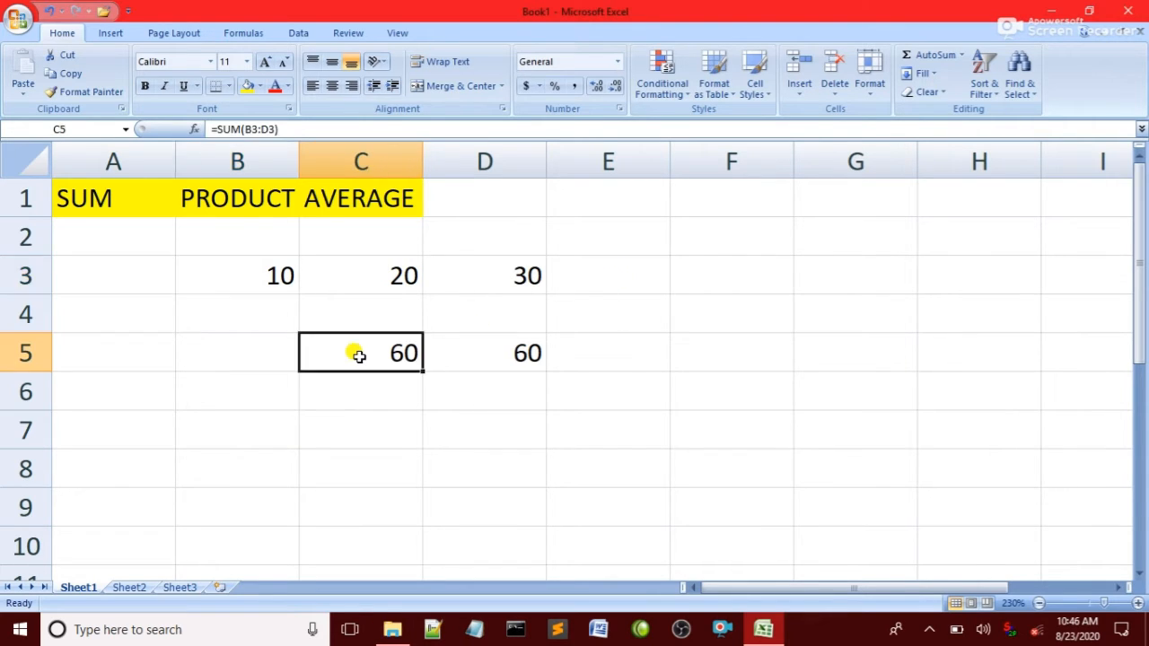
pyautogui.doubleClick(352, 355)
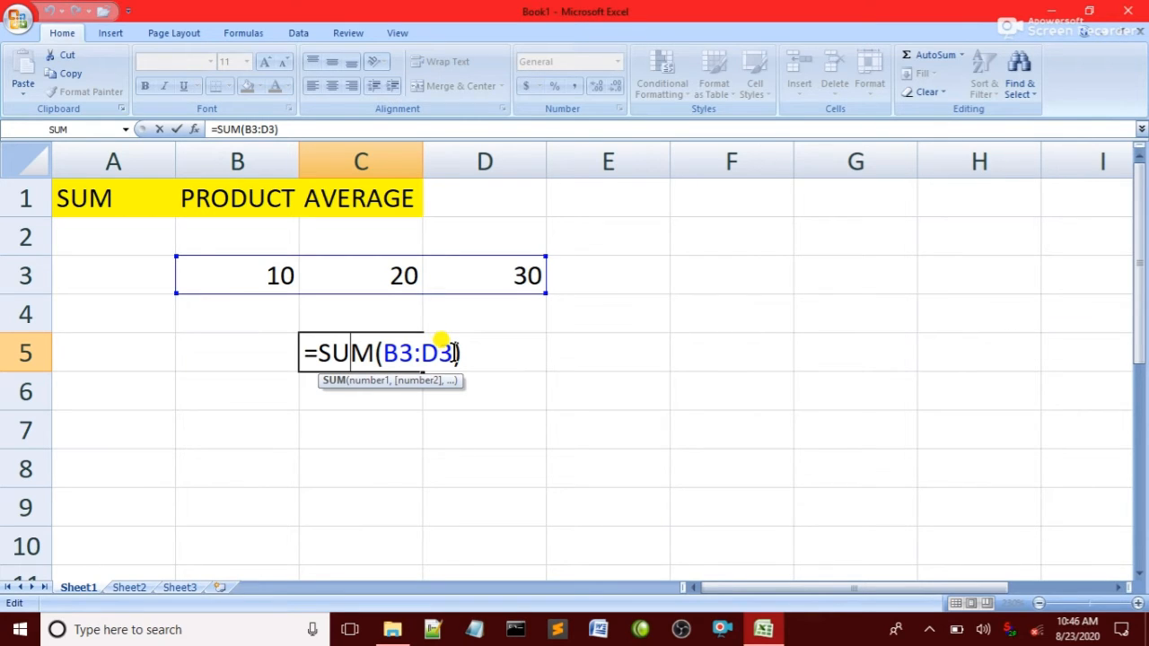
pyautogui.click(476, 352)
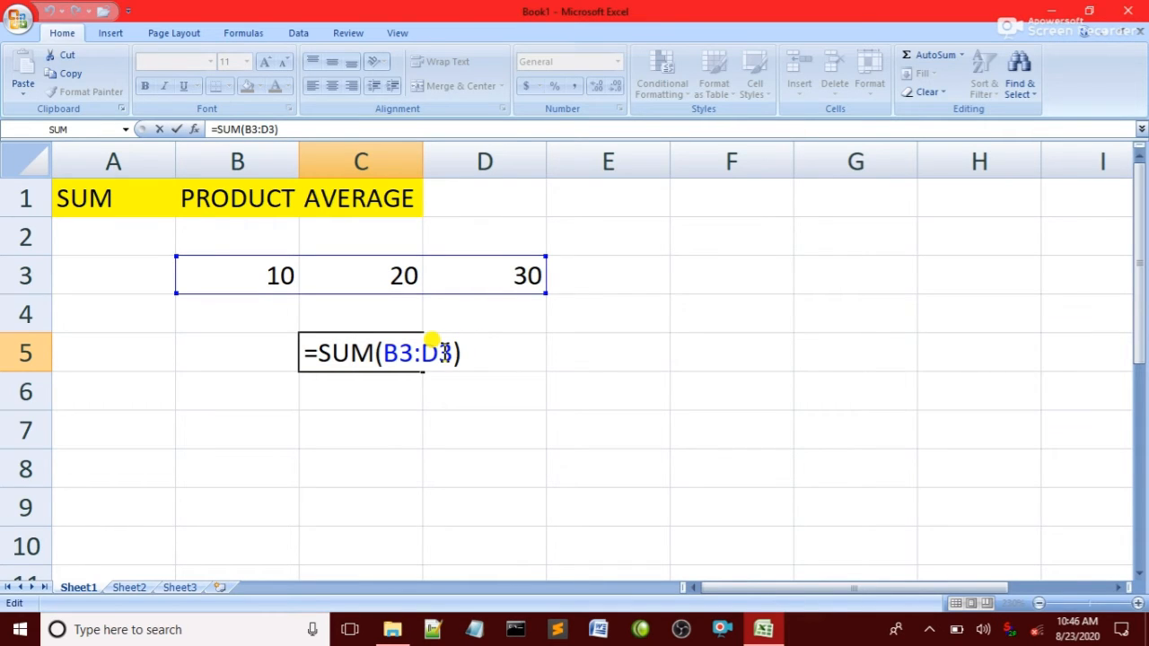
pyautogui.click(464, 377)
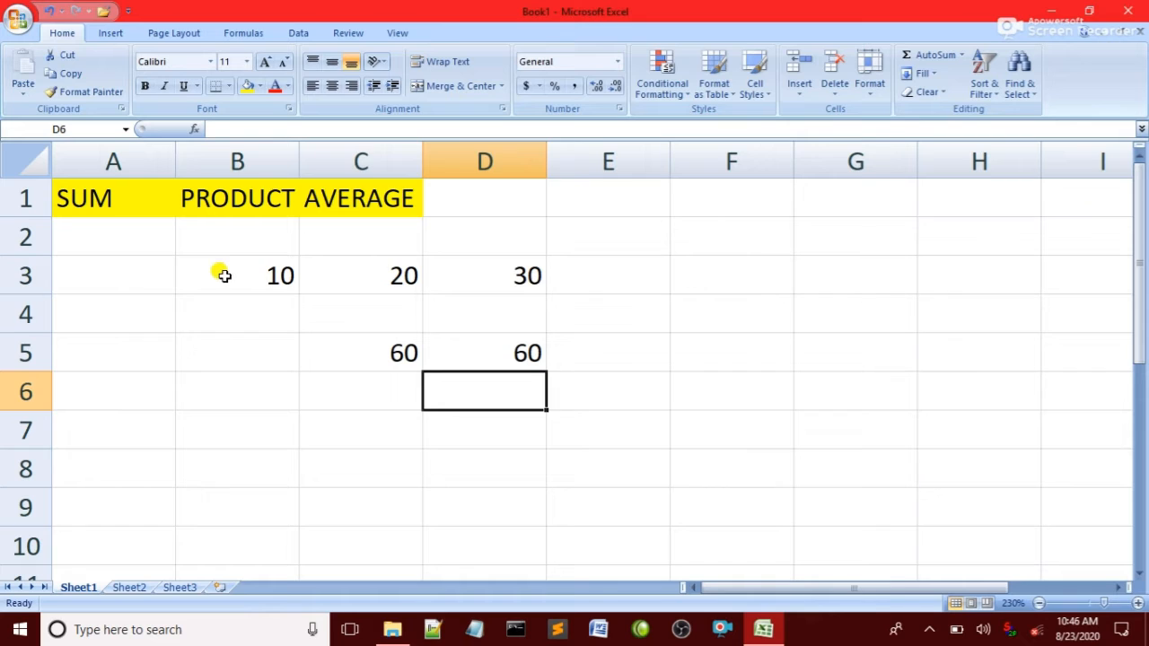
pyautogui.moveTo(223, 268); pyautogui.dragTo(498, 273)
# Step: Enter the numbers 40, 50 and 60 down column H in cells H3 to H5
pyautogui.click(1003, 264)
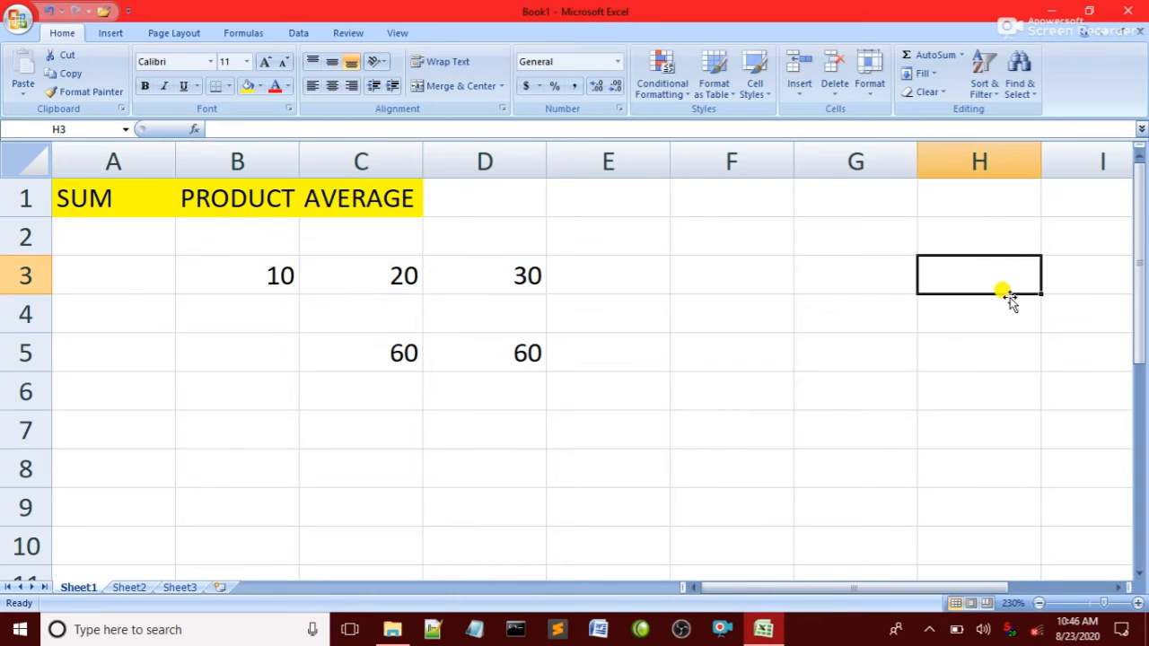
pyautogui.write('40')
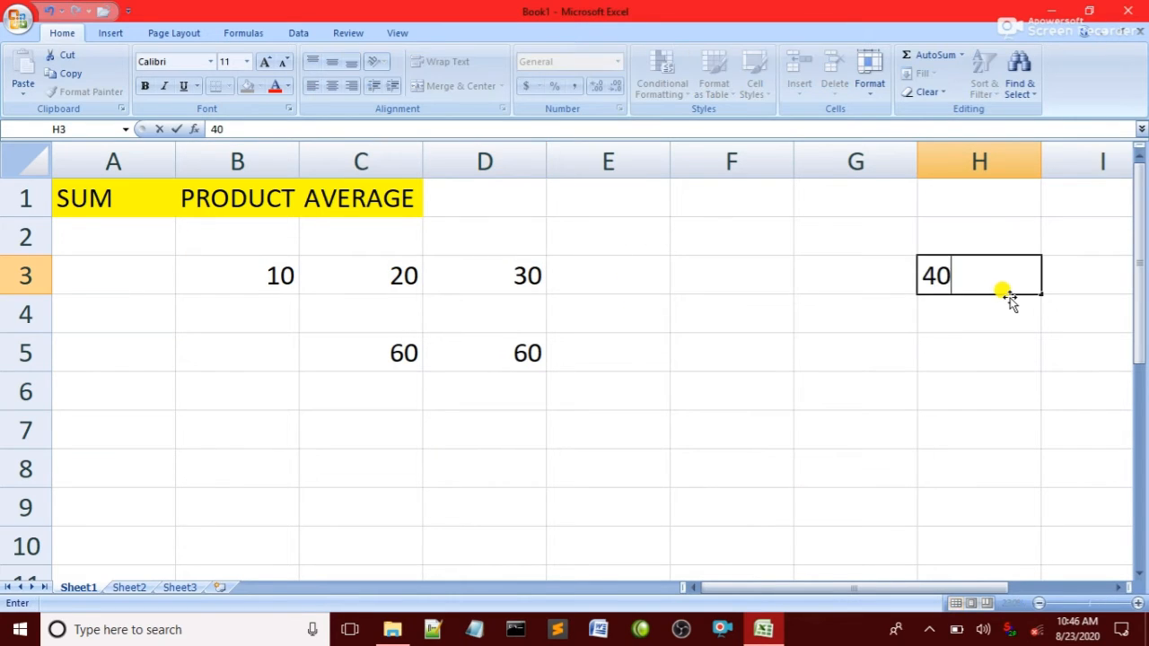
pyautogui.press('Return')
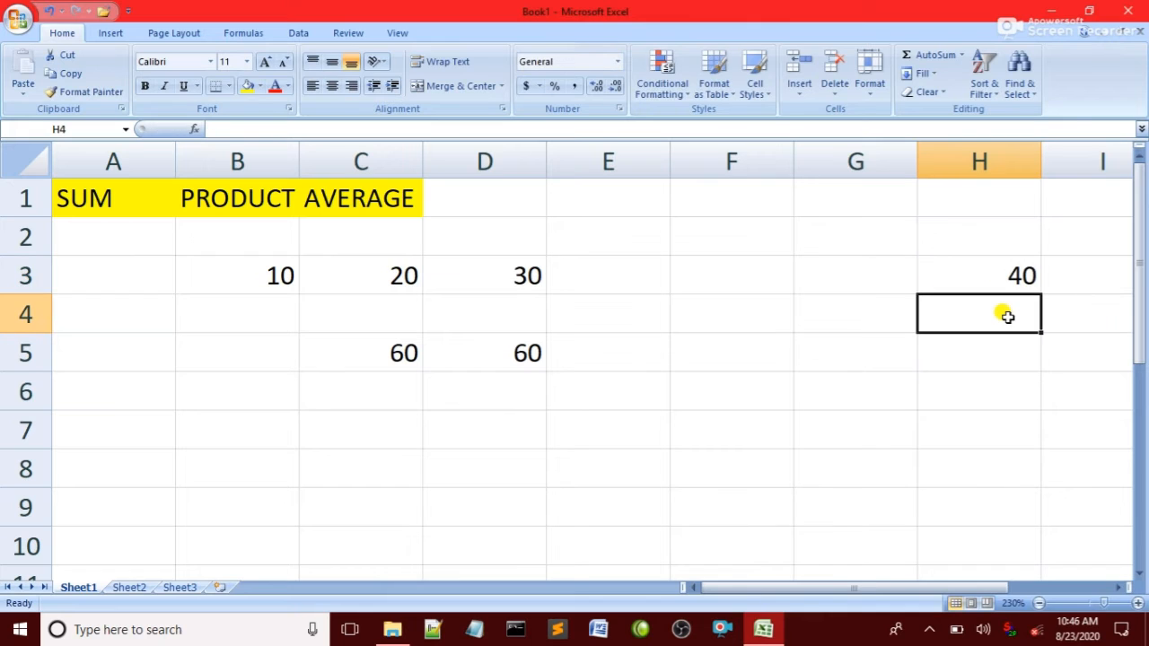
pyautogui.write('50')
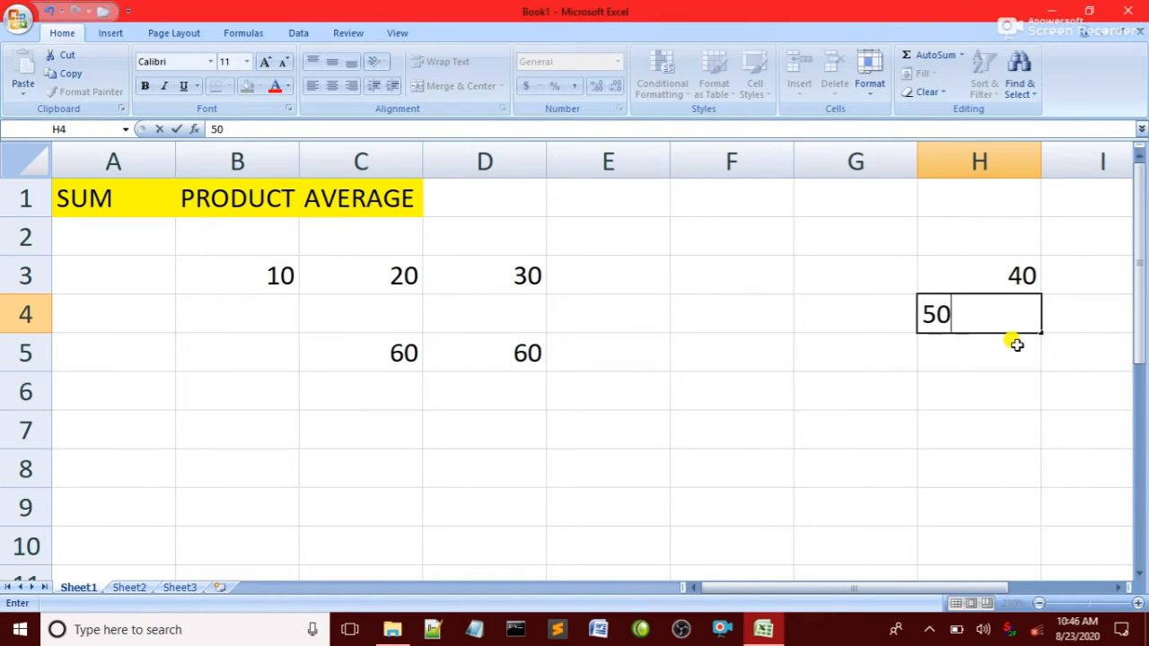
pyautogui.click(1015, 344)
pyautogui.write('60')
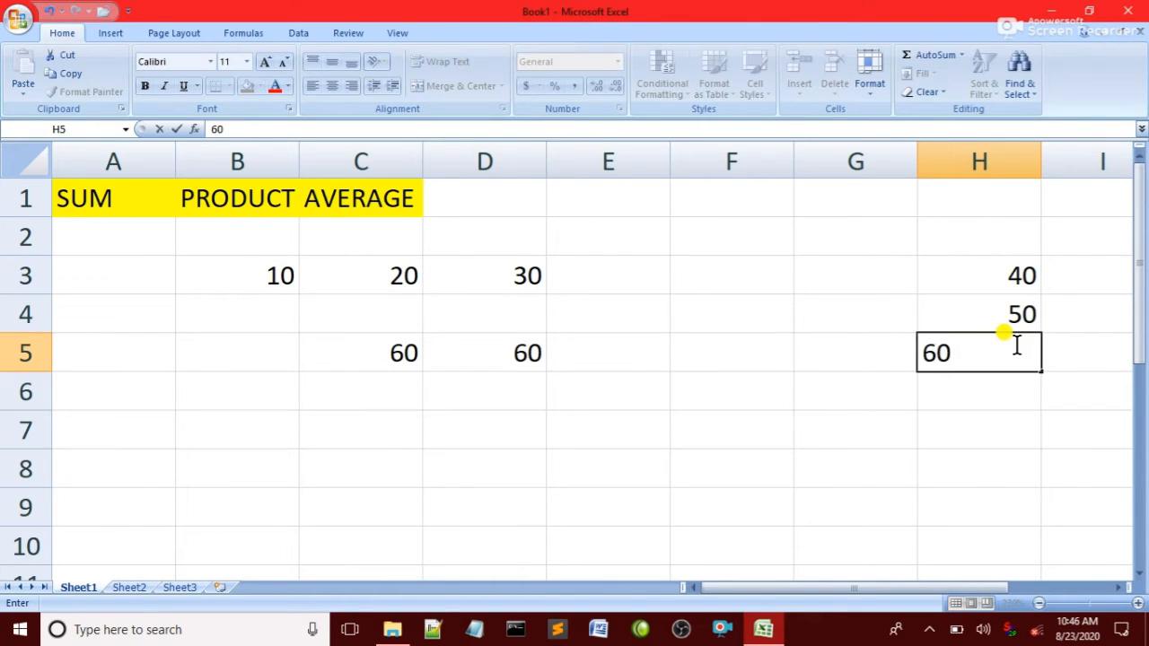
pyautogui.click(854, 393)
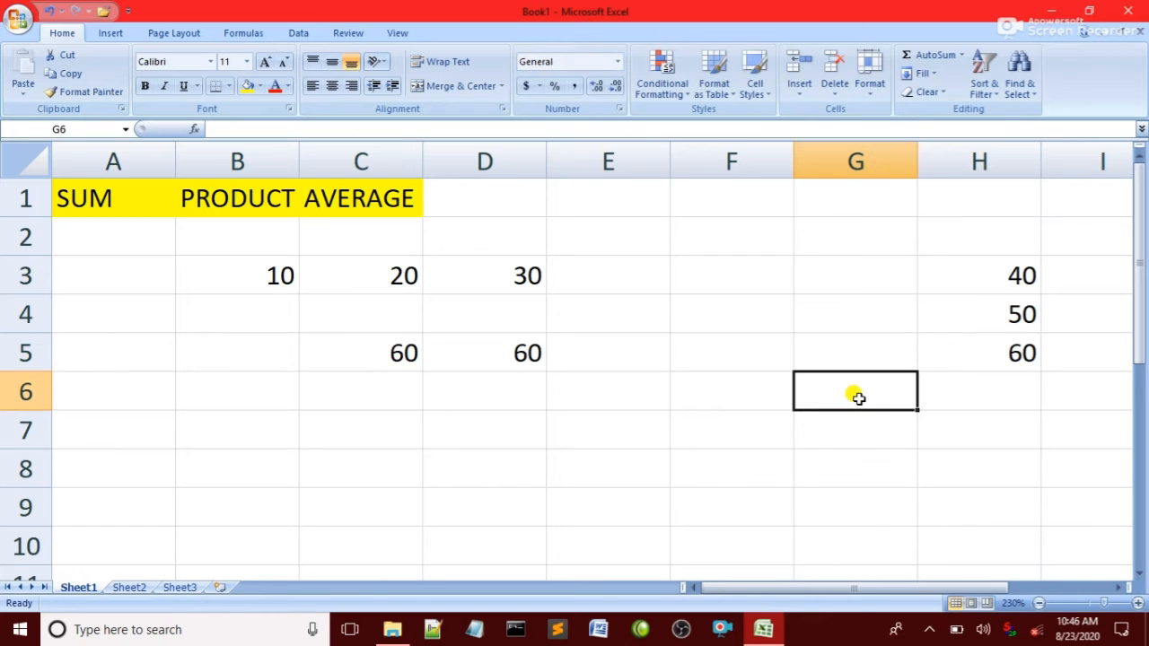
pyautogui.moveTo(264, 274); pyautogui.dragTo(496, 280)
pyautogui.moveTo(975, 260); pyautogui.dragTo(1018, 423)
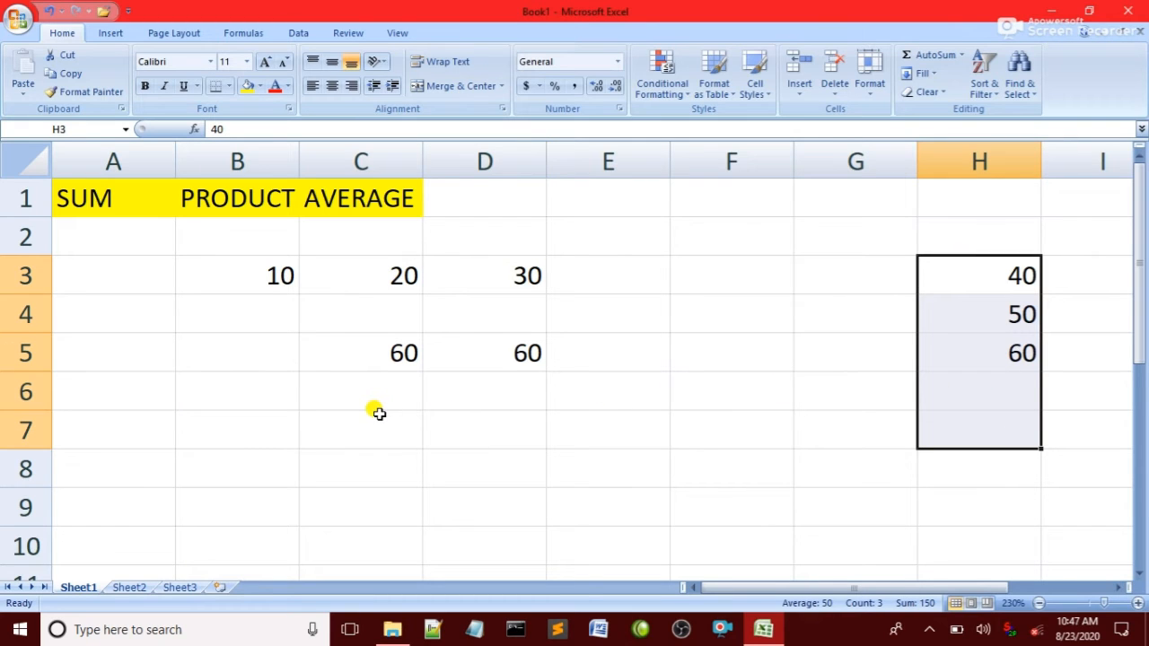
# Step: Enter a SUM formula in cell C7 that adds the separate ranges B3:D3 and H3:H5
pyautogui.click(346, 416)
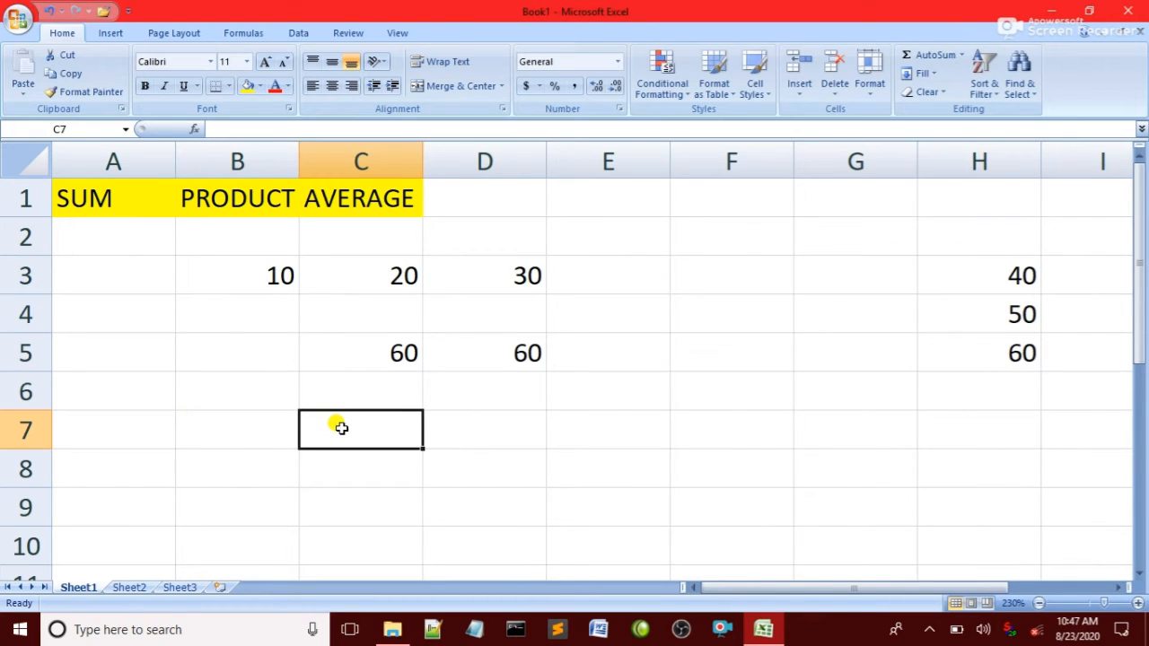
pyautogui.write('=SU')
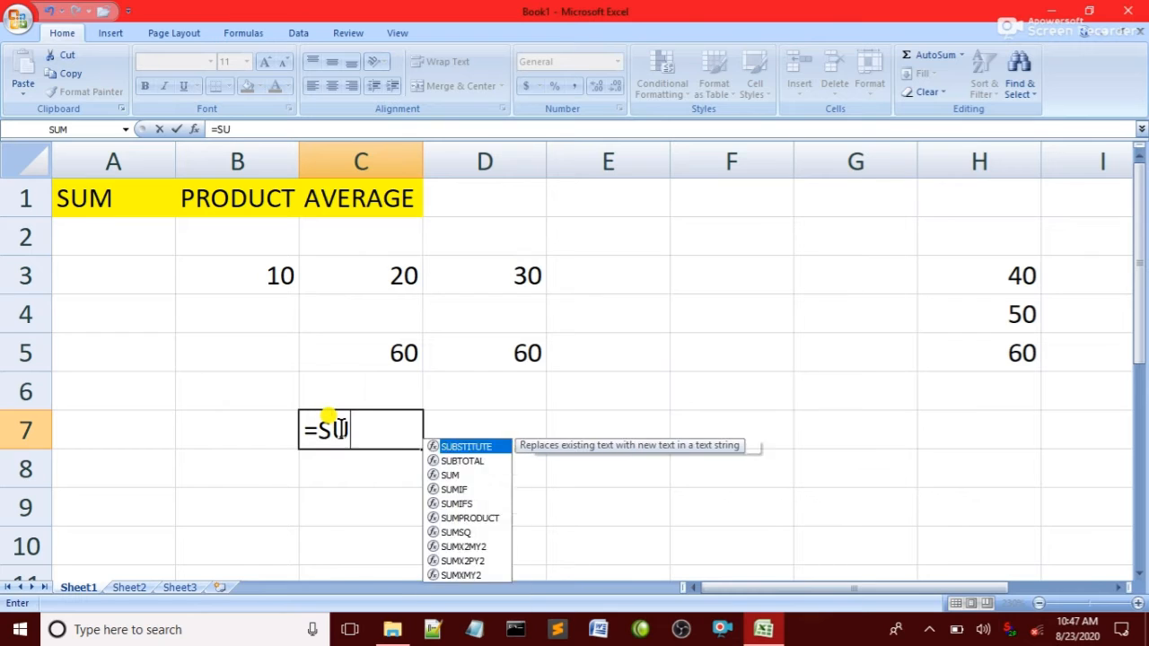
pyautogui.write('M(')
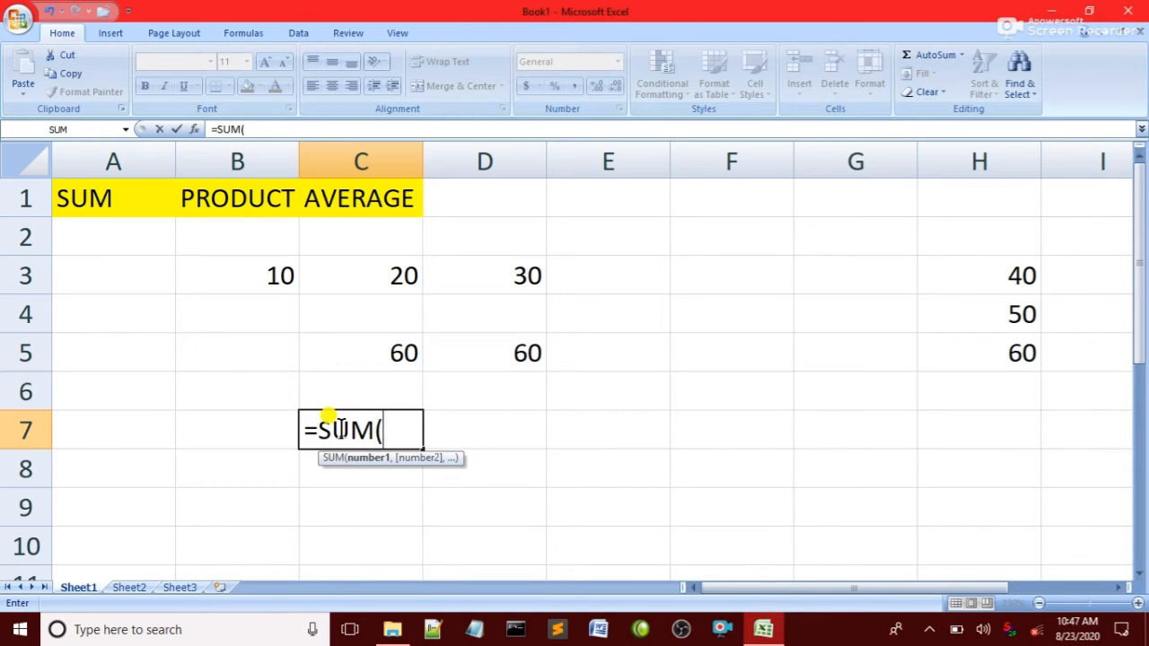
pyautogui.moveTo(207, 290); pyautogui.dragTo(535, 276)
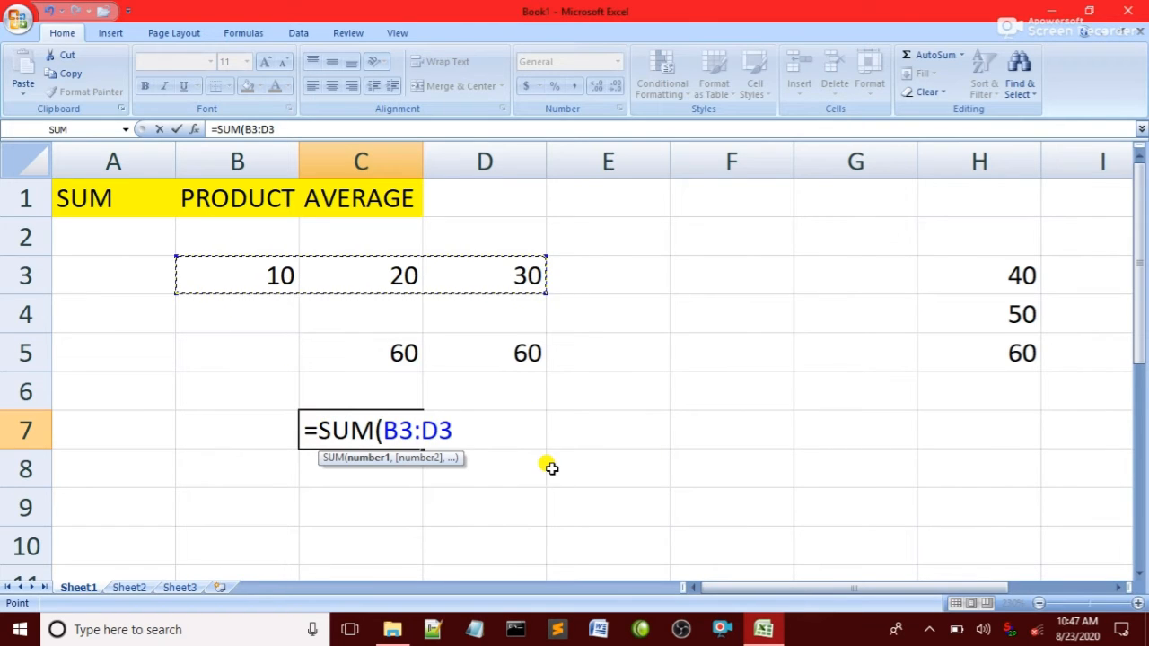
pyautogui.write(',')
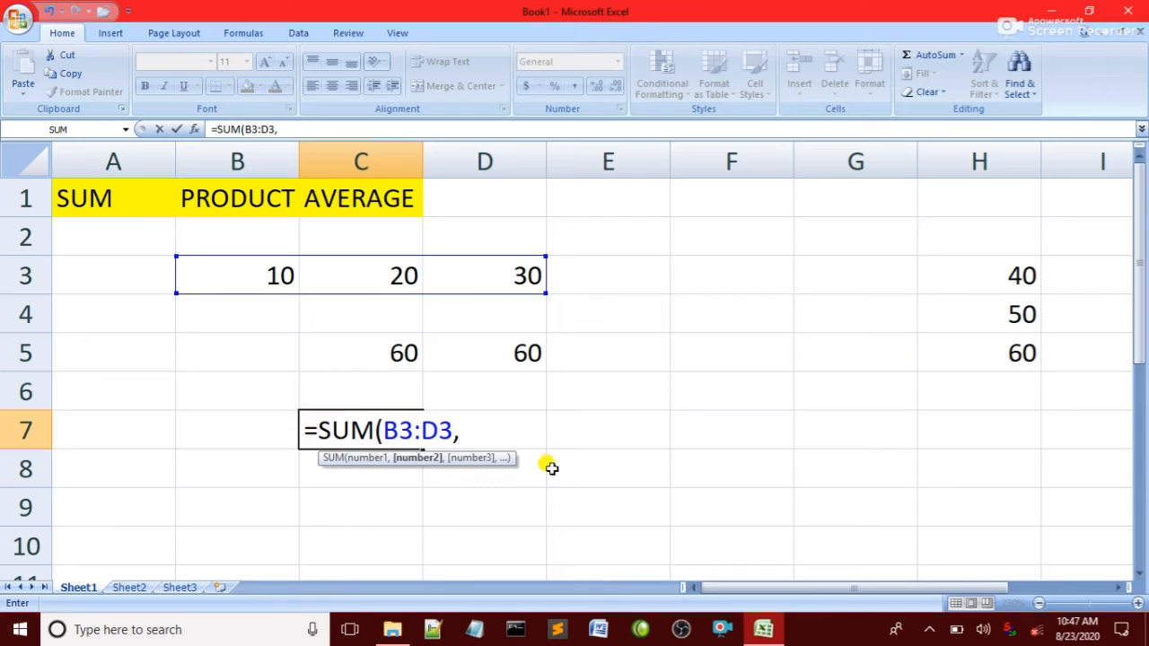
pyautogui.moveTo(1001, 253); pyautogui.dragTo(1018, 377)
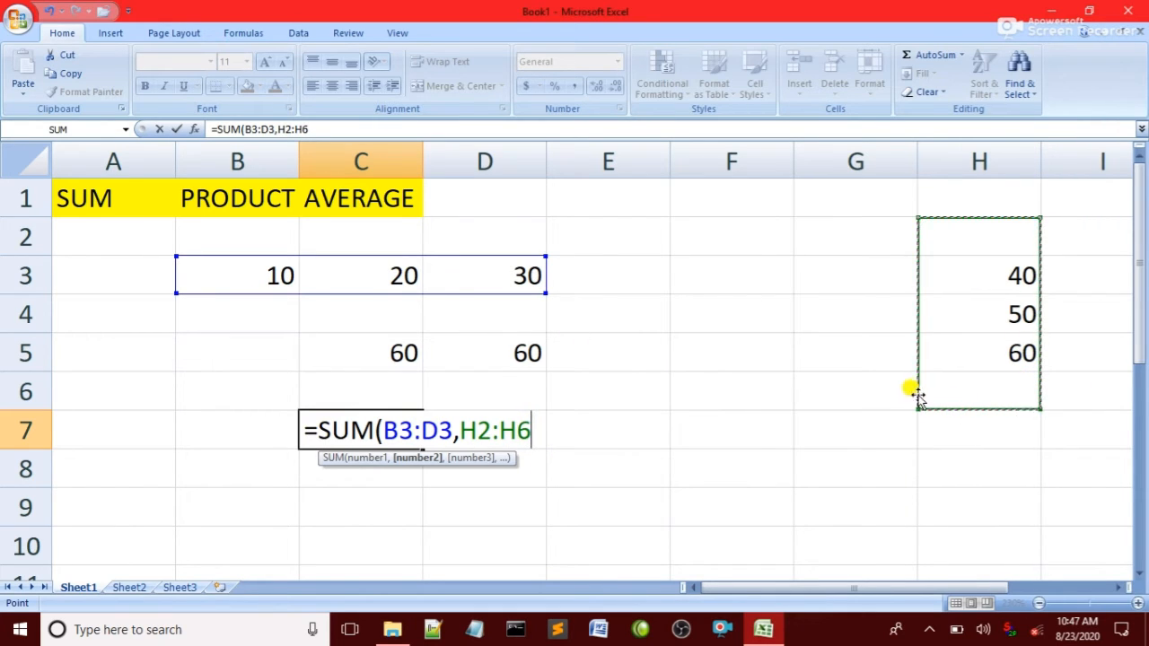
pyautogui.click(988, 265)
pyautogui.moveTo(999, 286); pyautogui.dragTo(1016, 341)
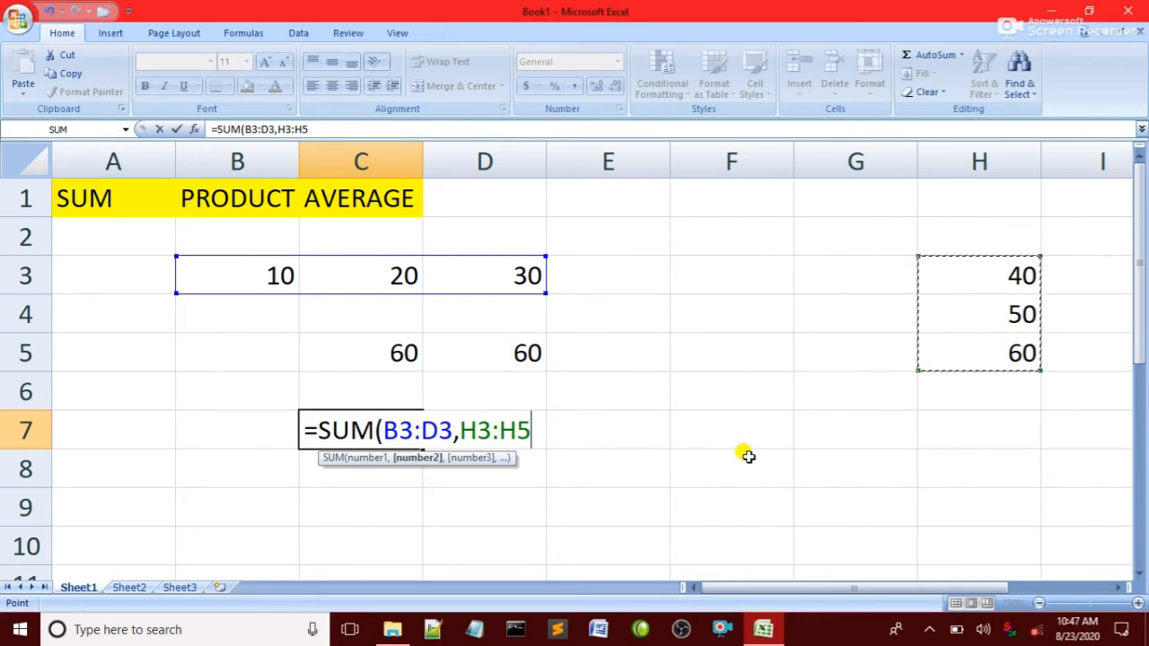
pyautogui.write(')')
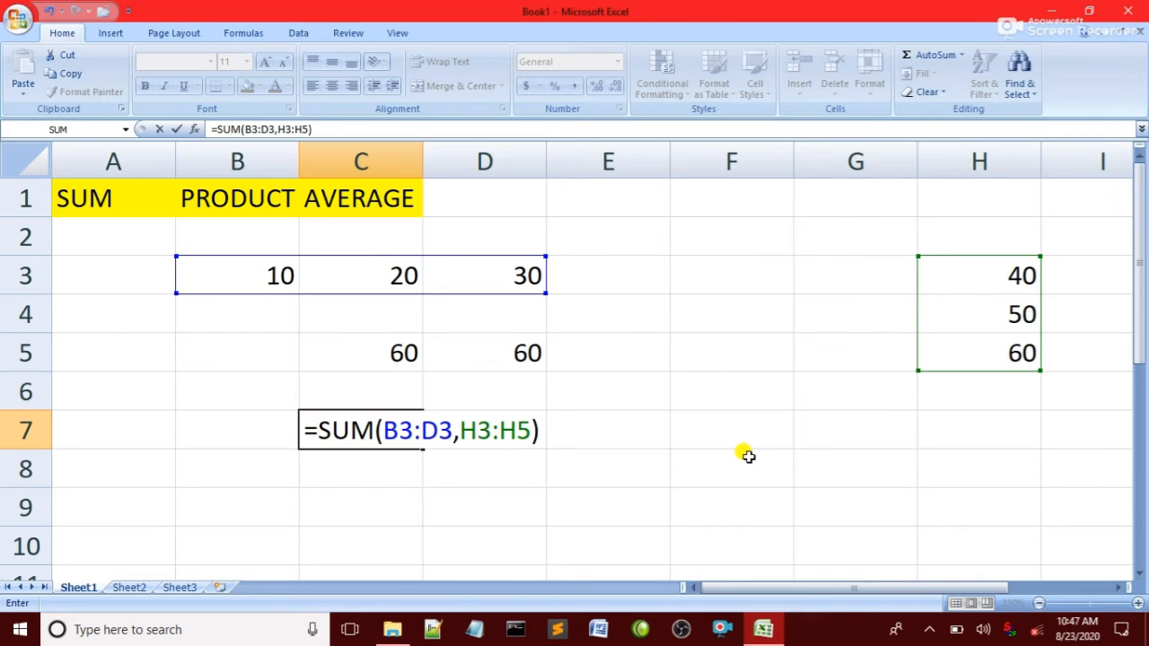
pyautogui.press('Return')
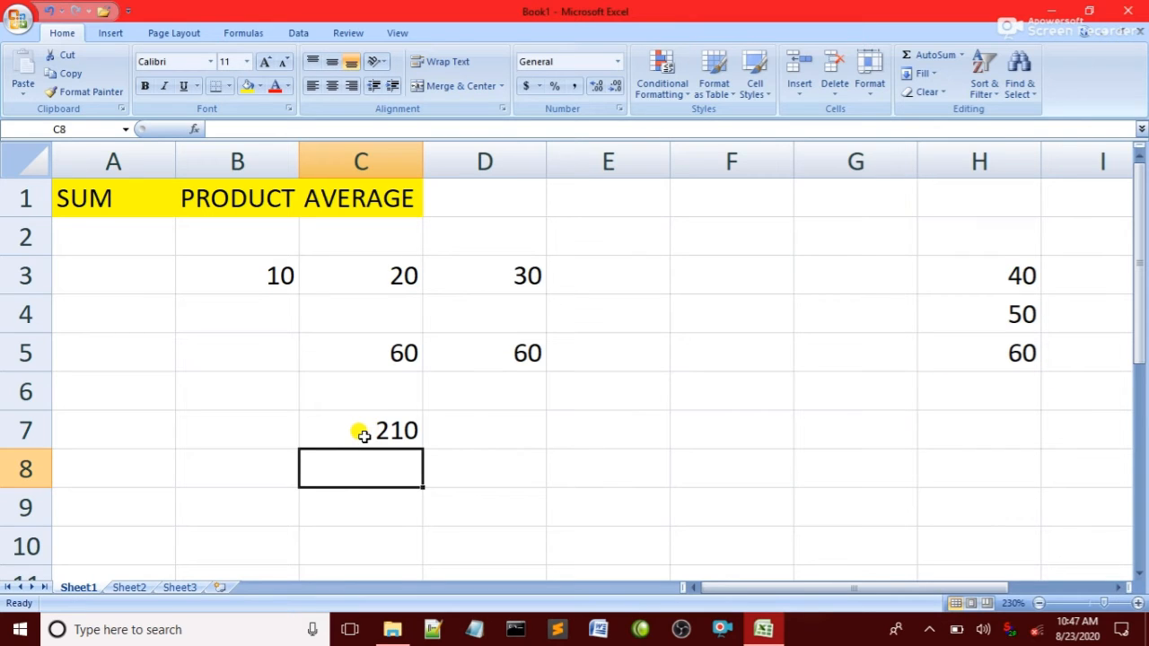
# Step: Start a SUM formula in cell D7 with B3:D3 as its first range
pyautogui.click(497, 439)
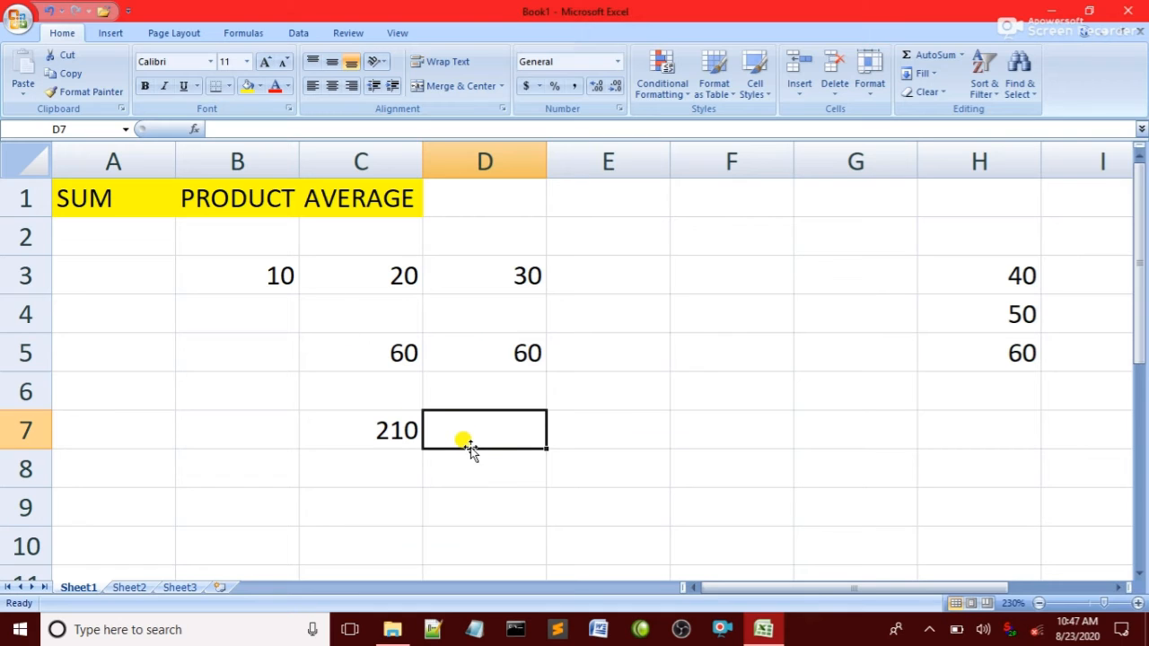
pyautogui.write('=S')
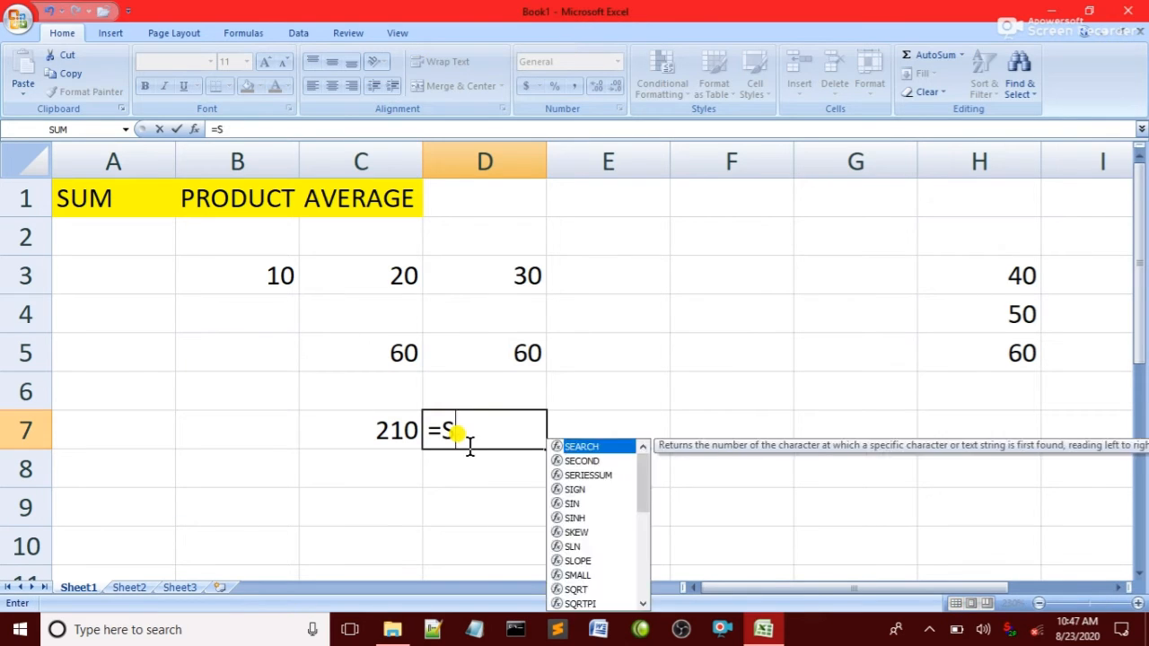
pyautogui.write('UM(')
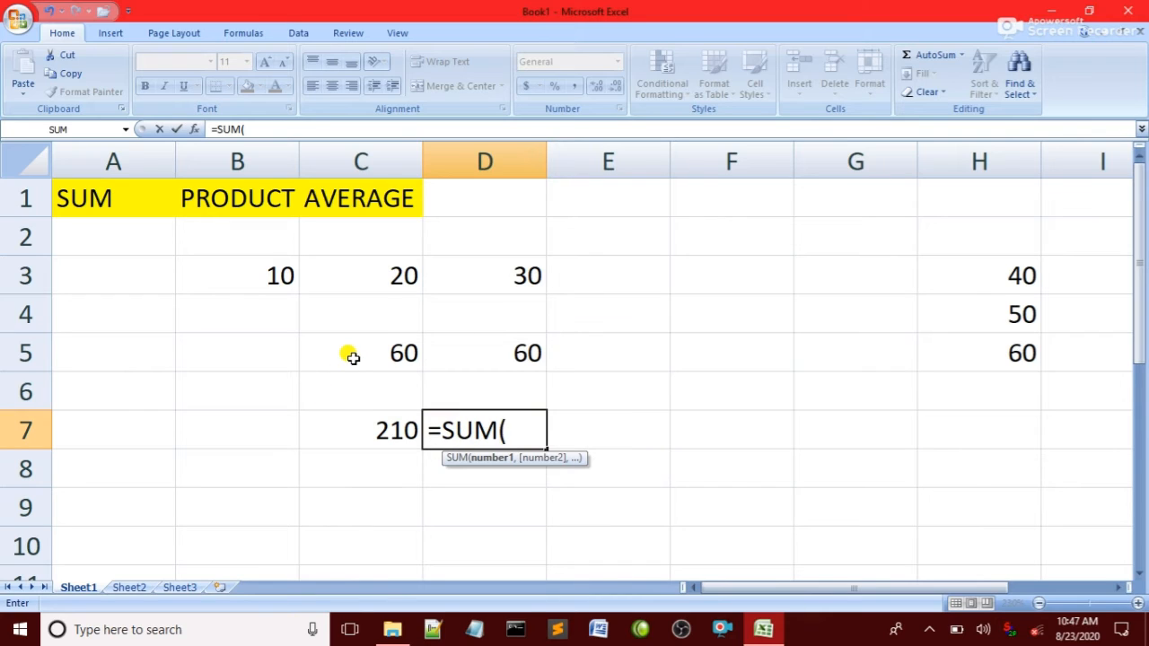
pyautogui.click(281, 284)
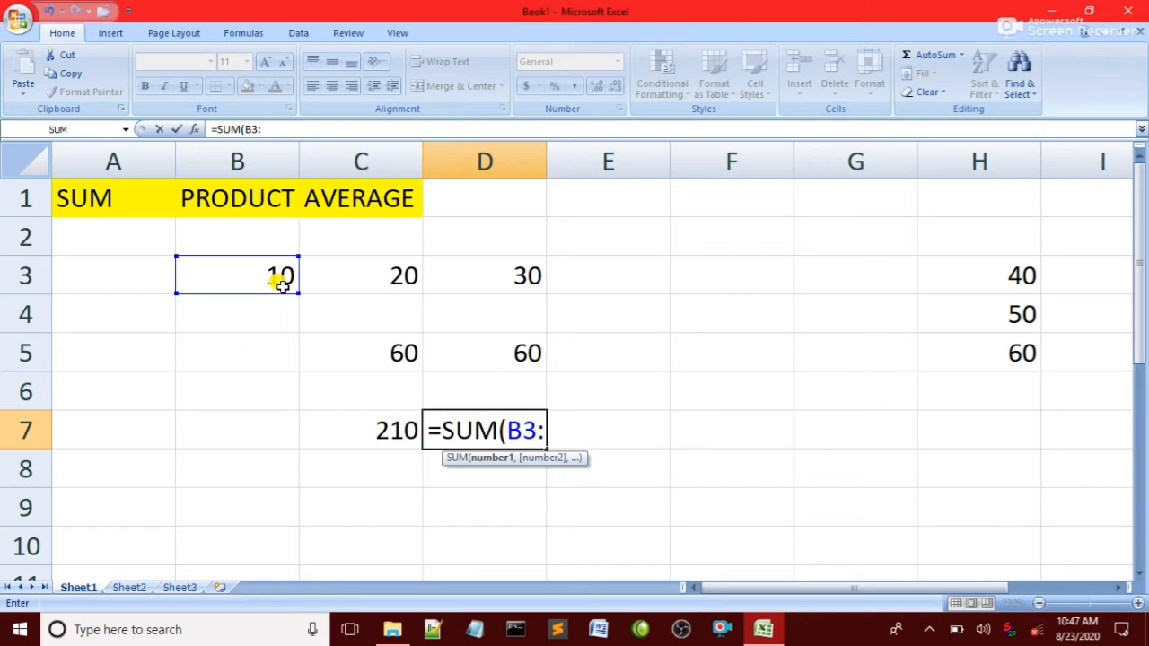
pyautogui.click(505, 279)
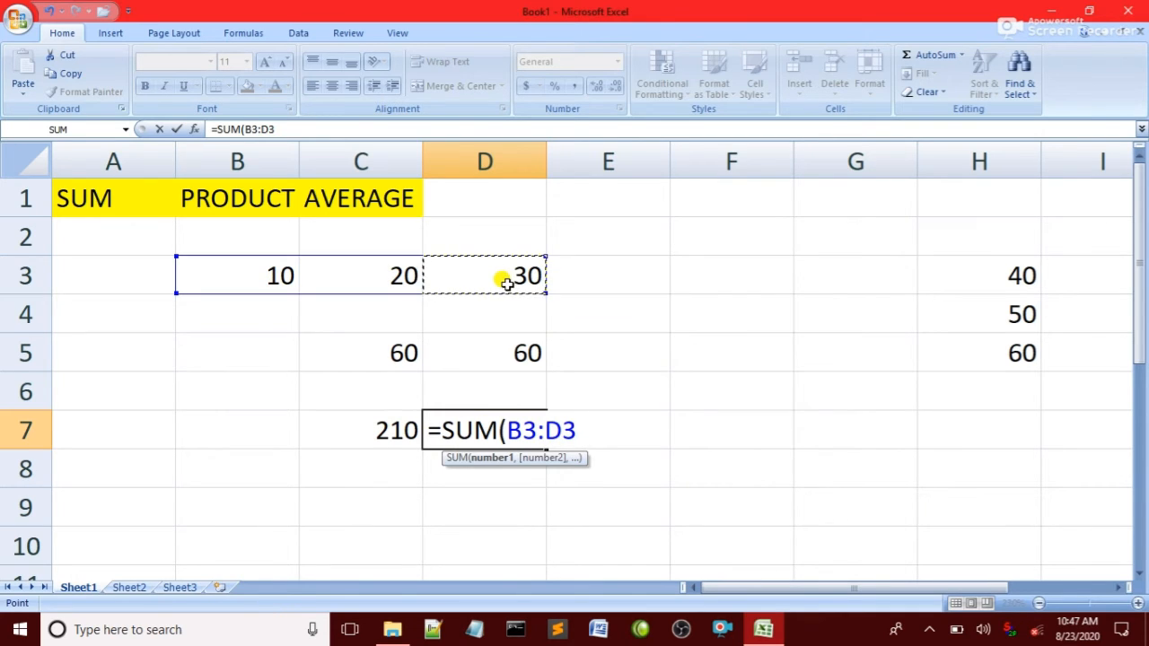
pyautogui.write('D3')
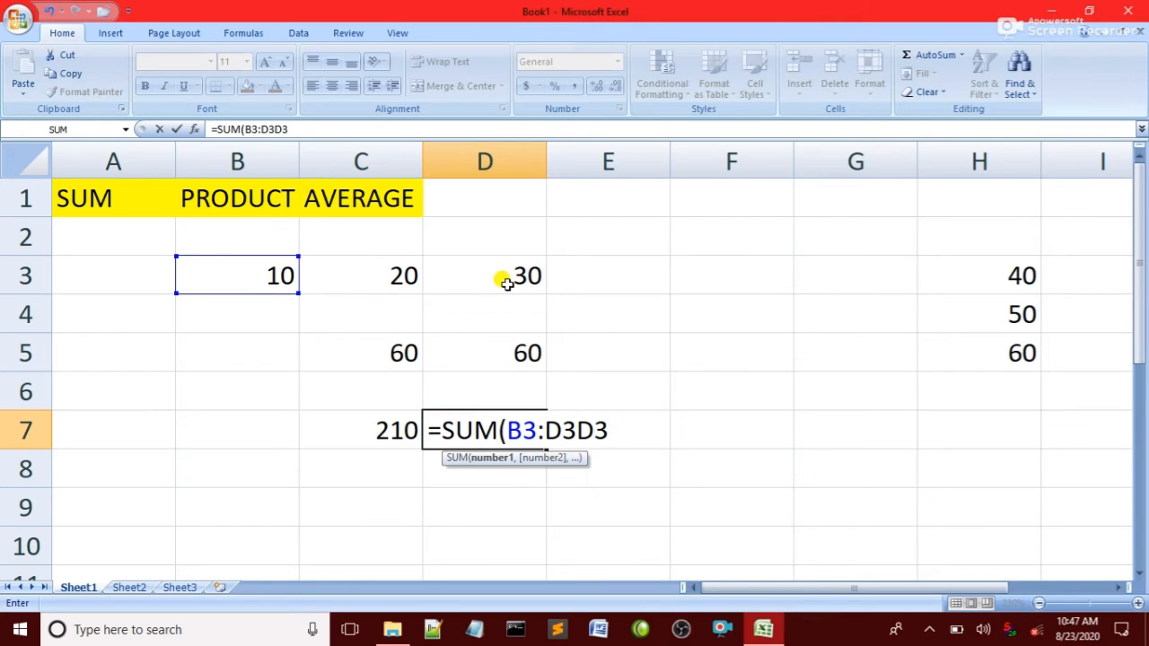
pyautogui.press('BackSpace')
pyautogui.press('BackSpace')
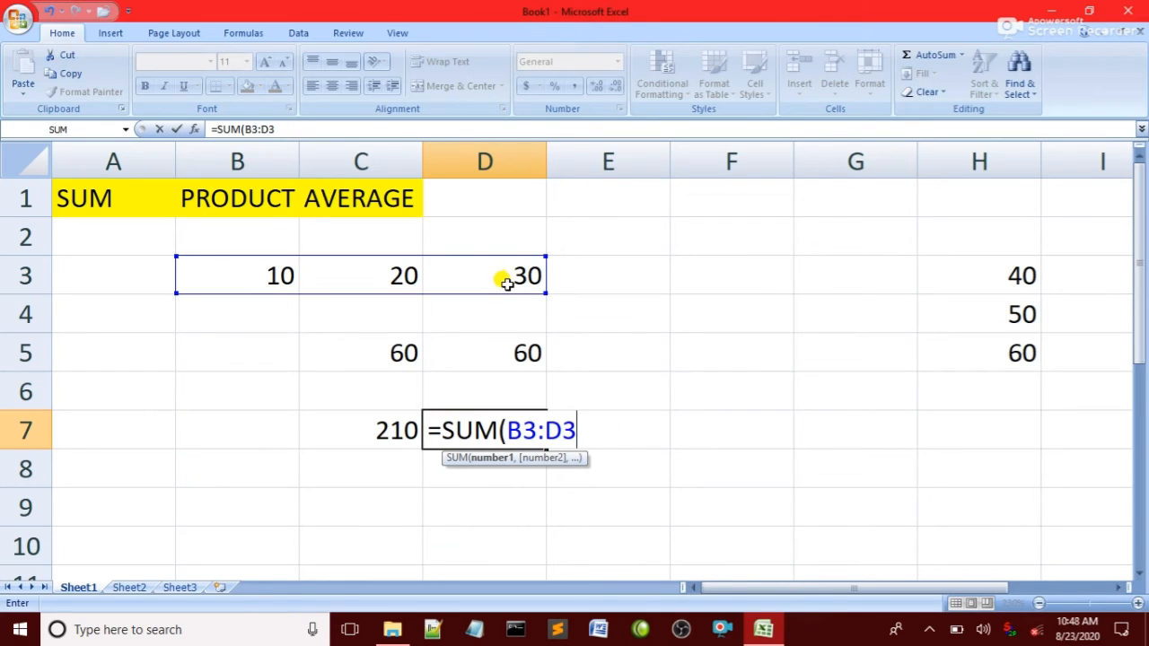
# Step: Add H3:H5 as the second range of the SUM formula in cell D7 and complete it
pyautogui.write(',')
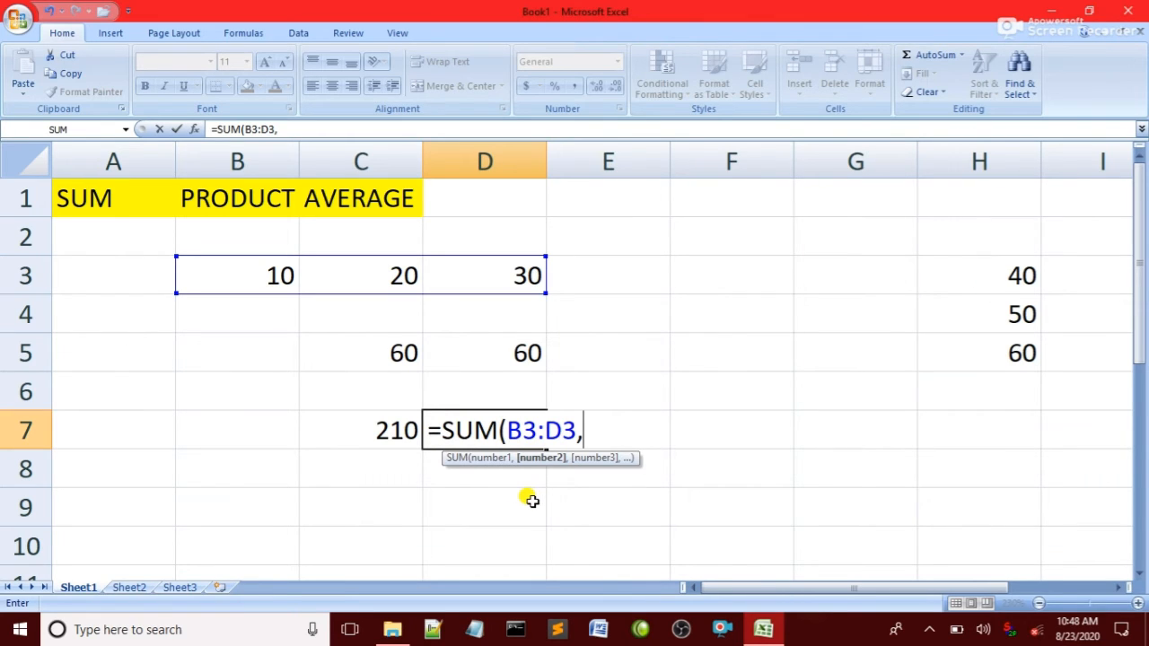
pyautogui.write('H3')
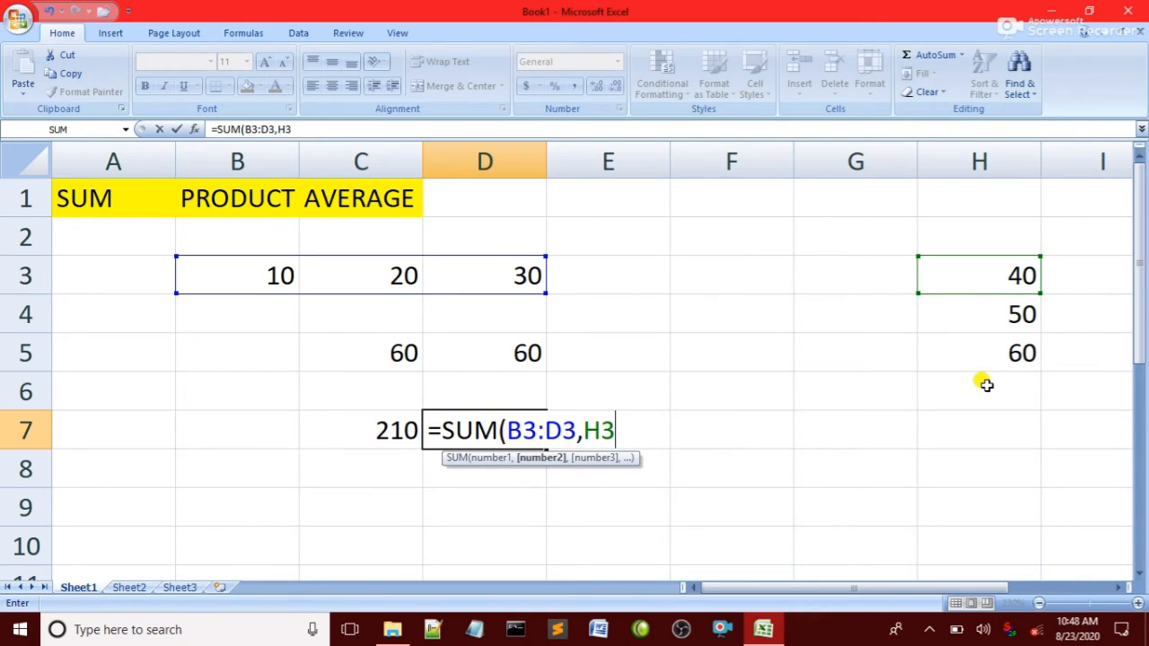
pyautogui.write(':')
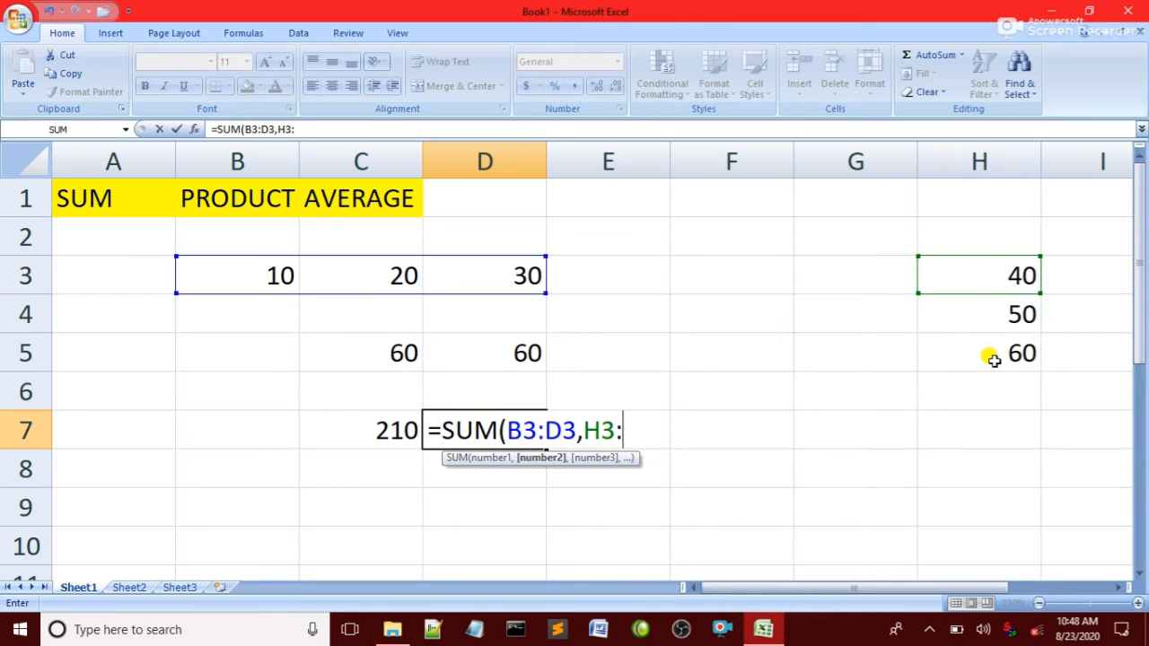
pyautogui.write('H5)')
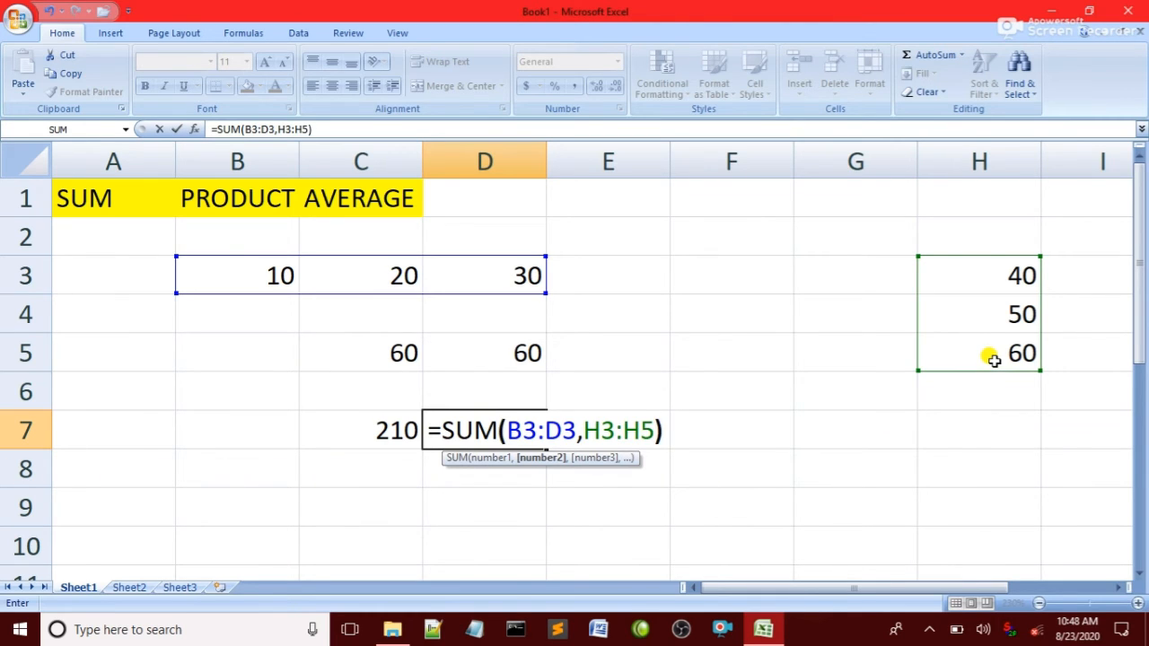
pyautogui.press('Return')
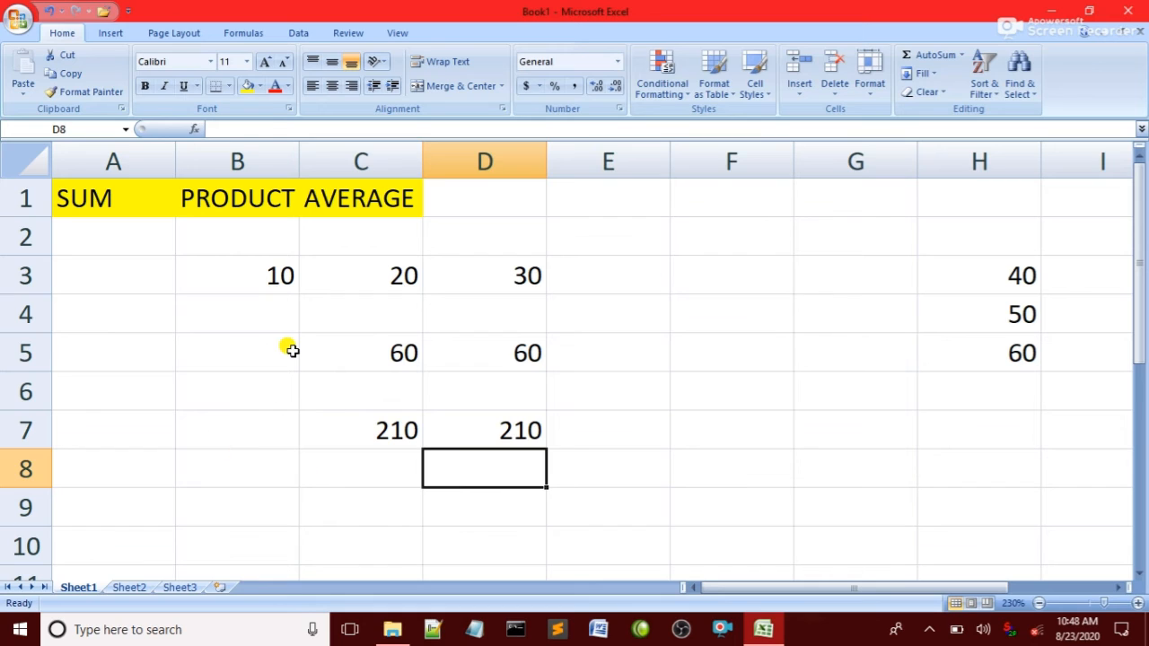
# Step: Clear the SUM results from the block of cells C5 to E8
pyautogui.moveTo(303, 352); pyautogui.dragTo(559, 476)
pyautogui.press('Delete')
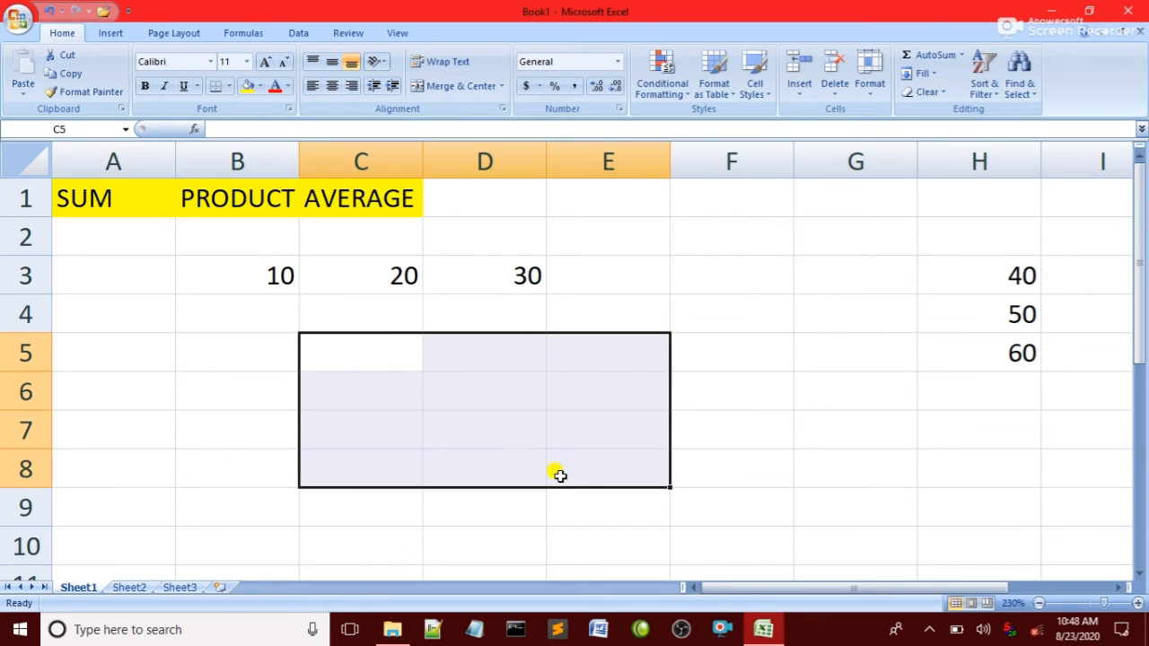
pyautogui.click(232, 349)
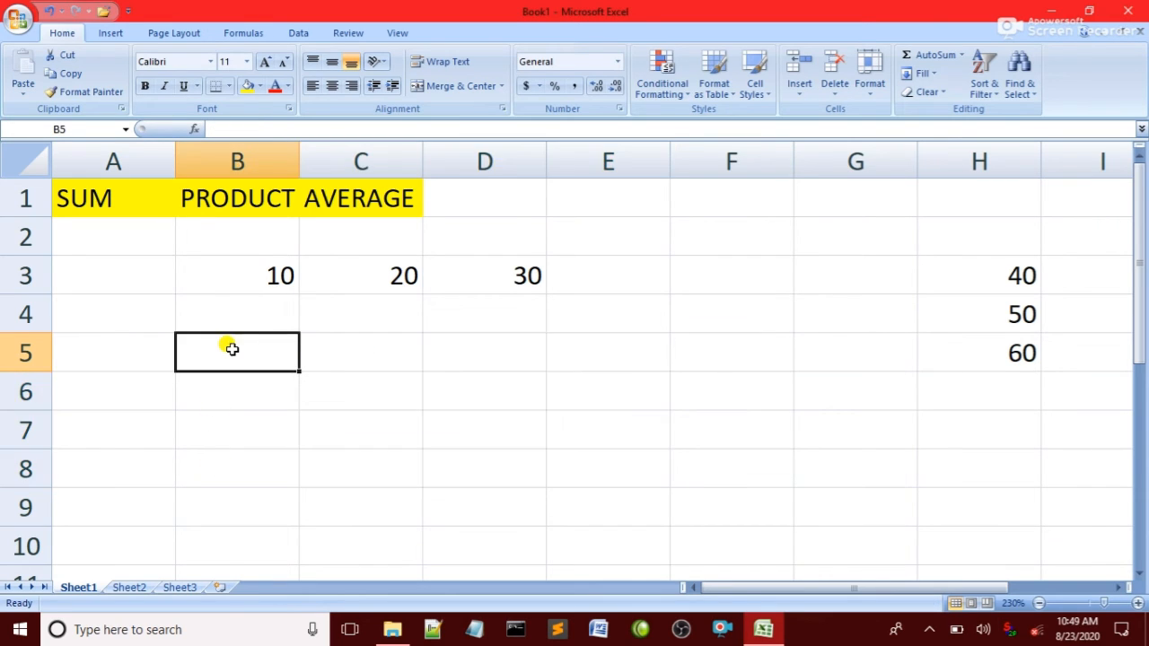
# Step: Enter a PRODUCT formula in cell C5 that multiplies the range B3:D3
pyautogui.click(324, 347)
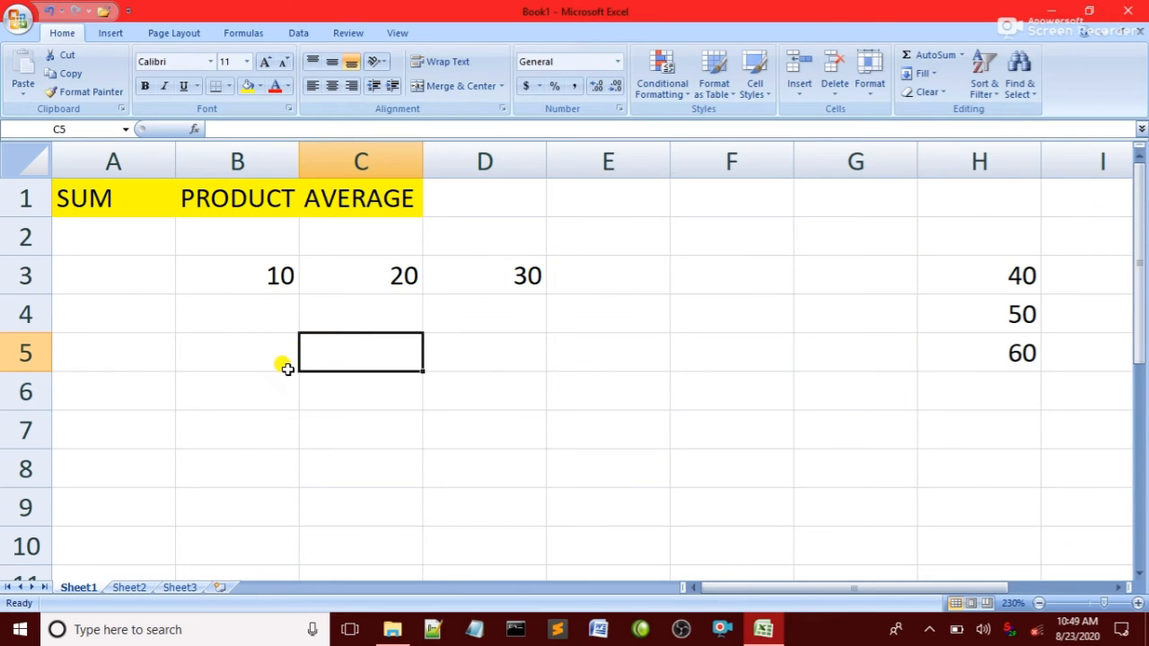
pyautogui.write('=')
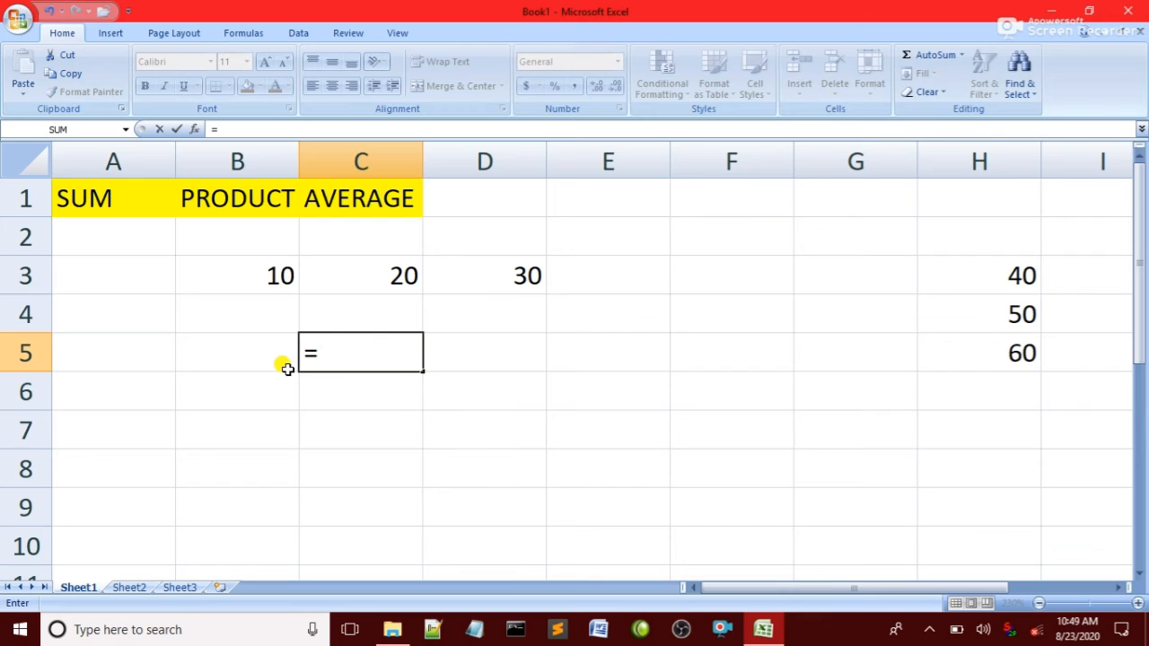
pyautogui.write('PRODE')
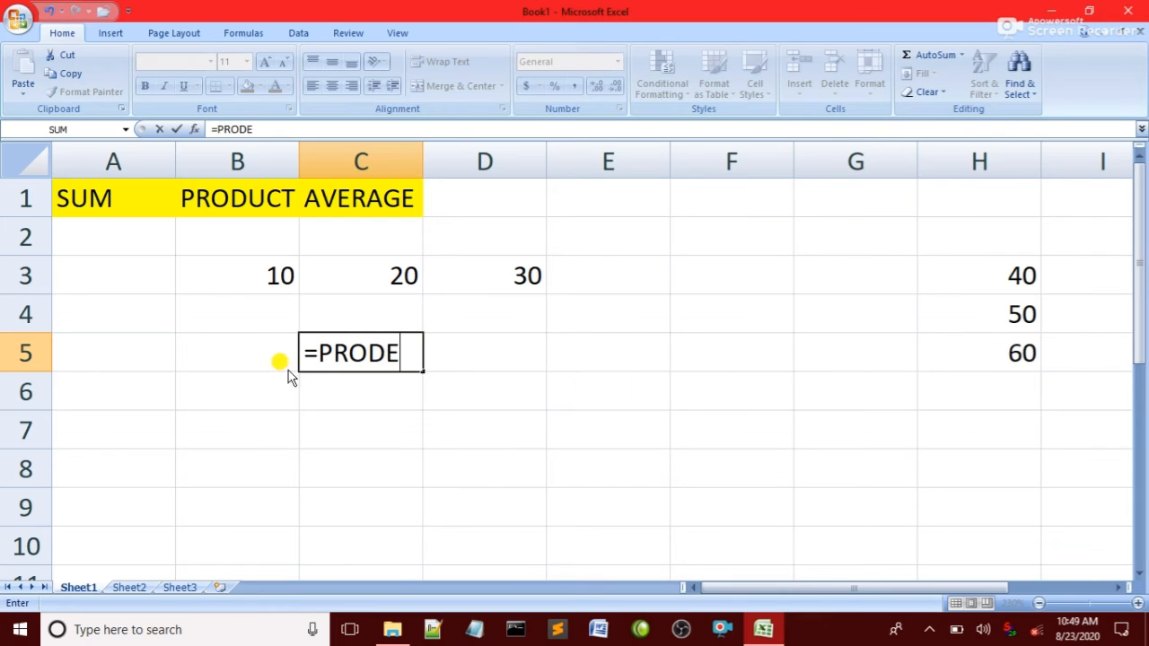
pyautogui.press('BackSpace')
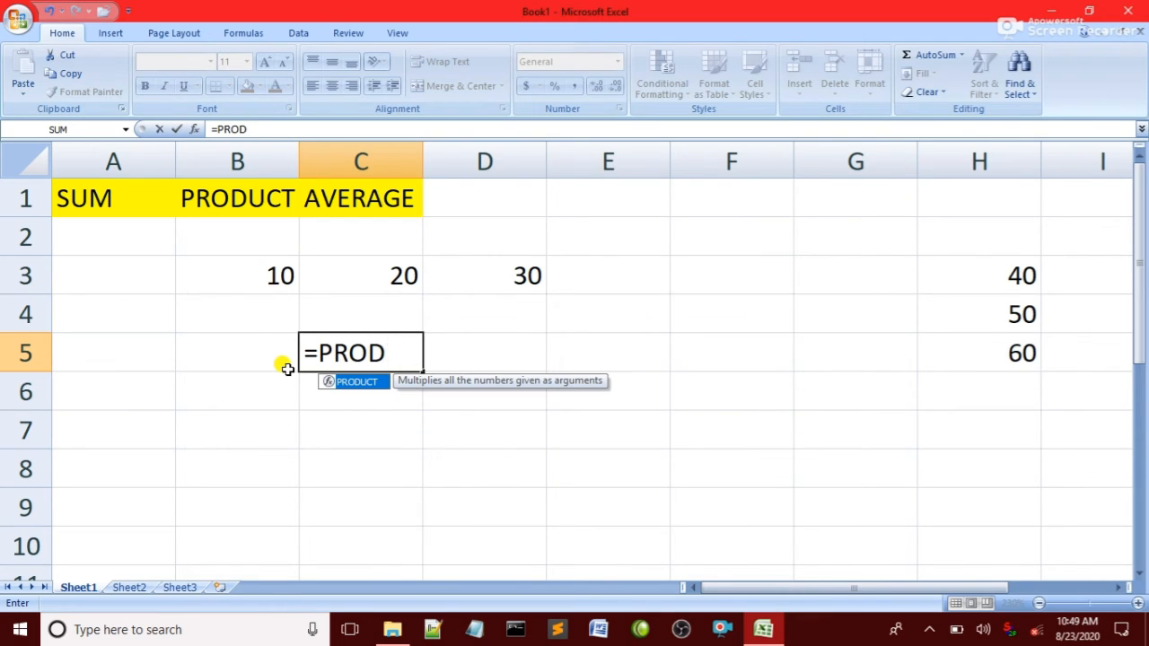
pyautogui.write('UCT')
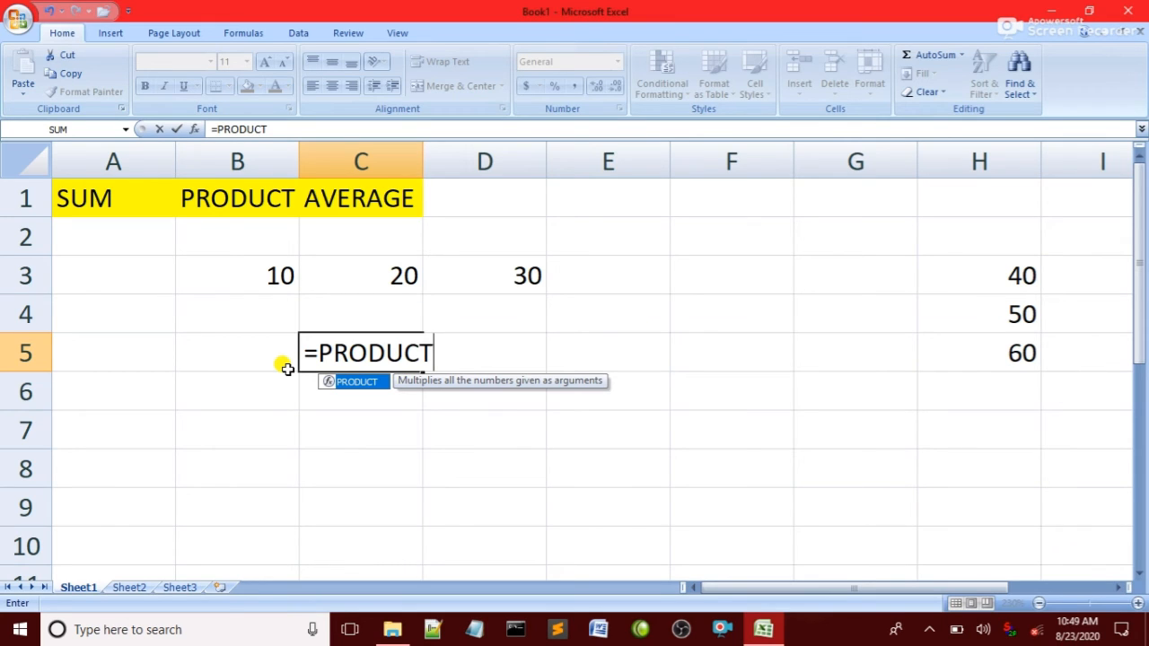
pyautogui.write('(')
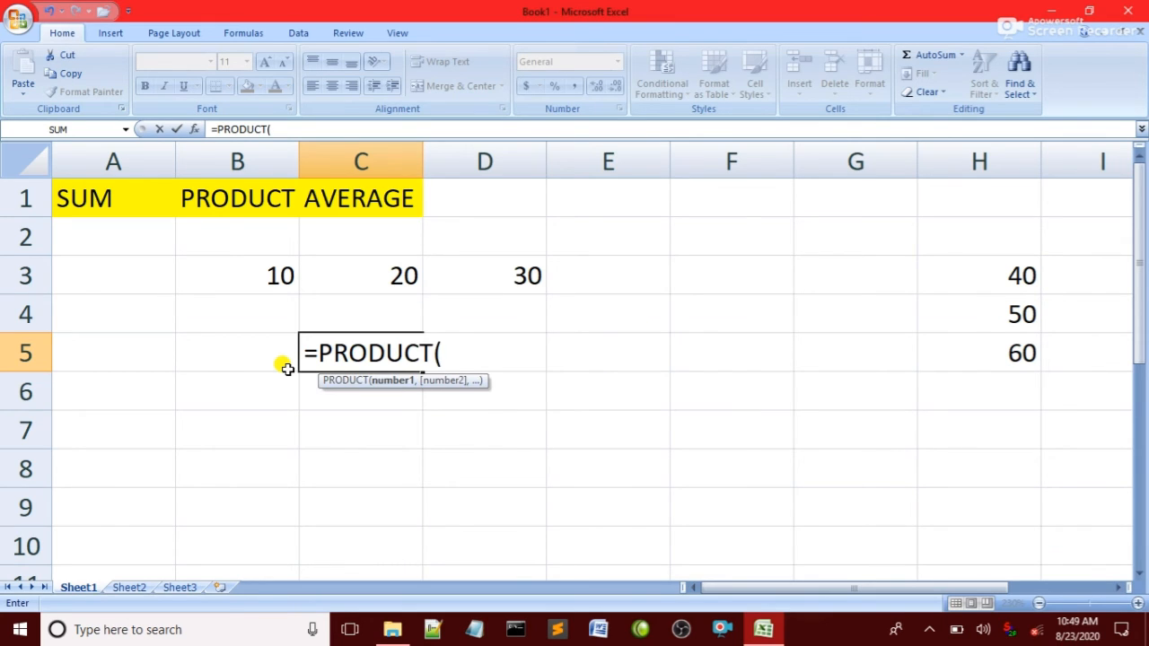
pyautogui.moveTo(247, 285); pyautogui.dragTo(492, 276)
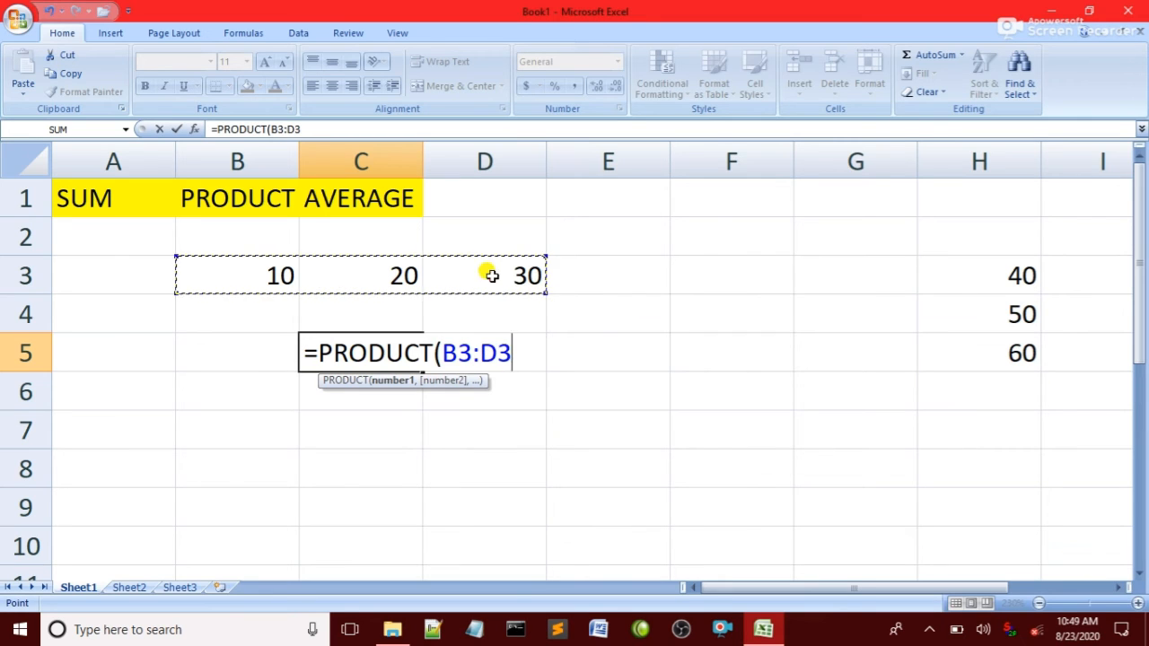
pyautogui.write(')')
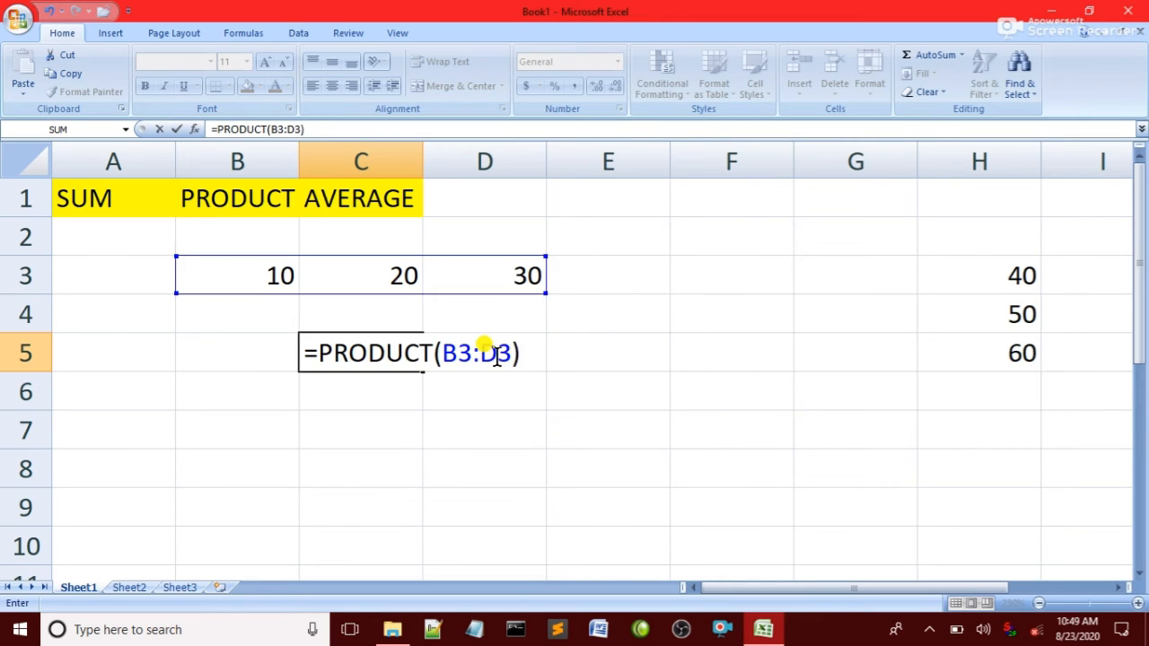
pyautogui.press('Return')
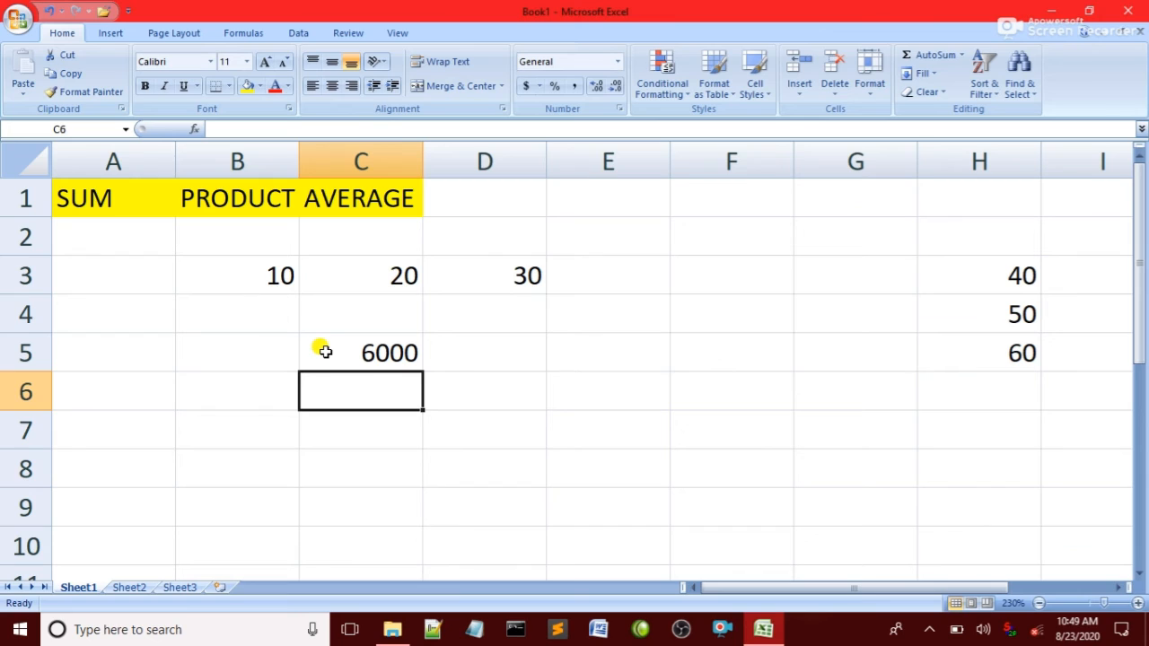
# Step: Enter a PRODUCT formula in cell D5 that multiplies the range B3:D3, writing the range reference out as text
pyautogui.click(456, 352)
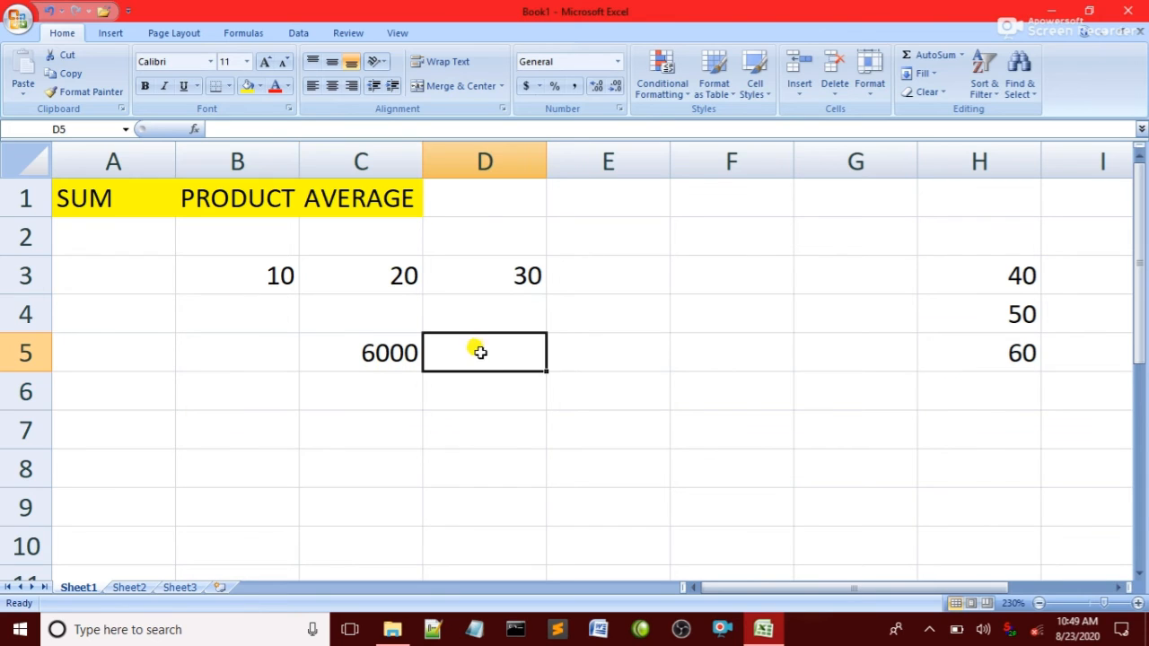
pyautogui.write('=')
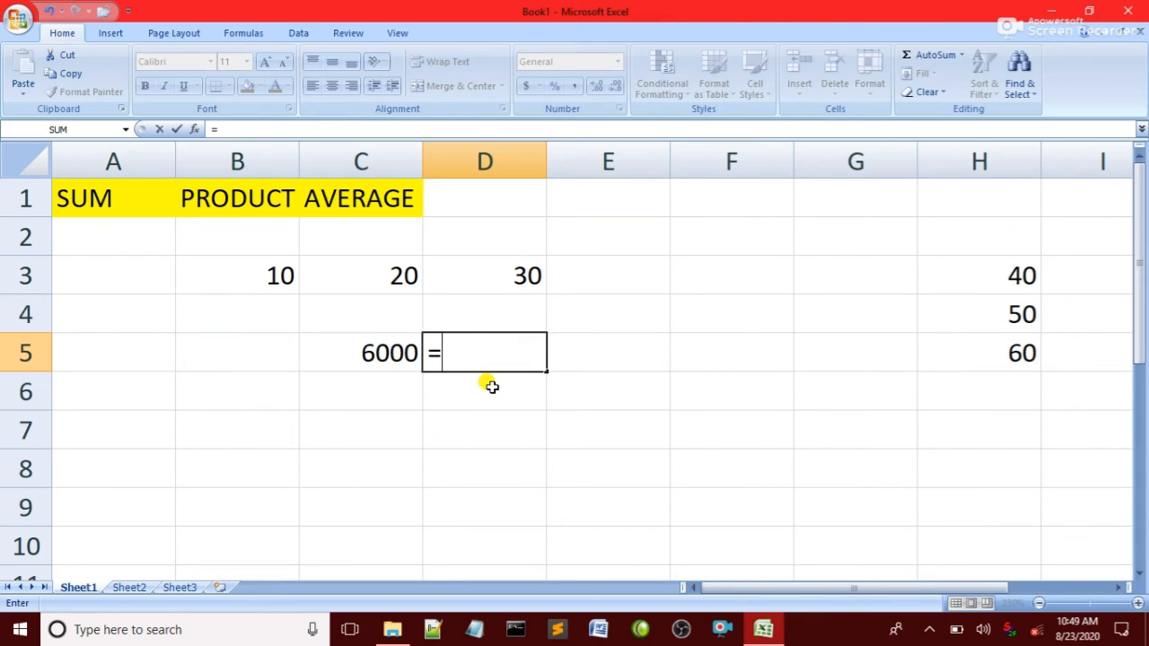
pyautogui.write('PRO')
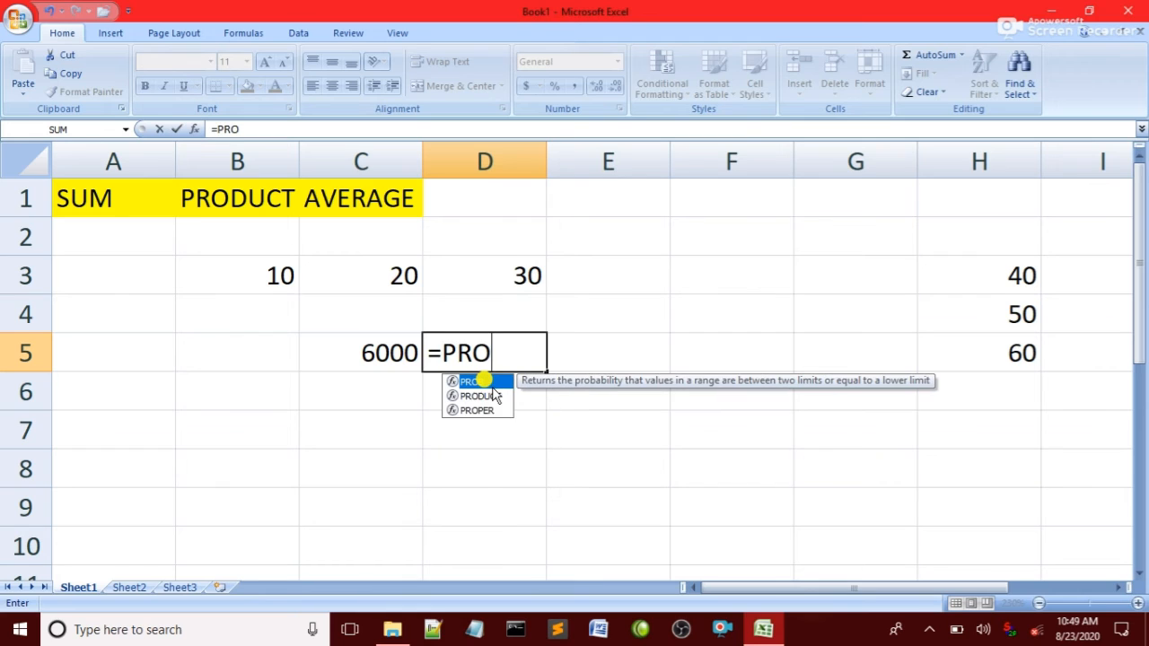
pyautogui.write('DUCT')
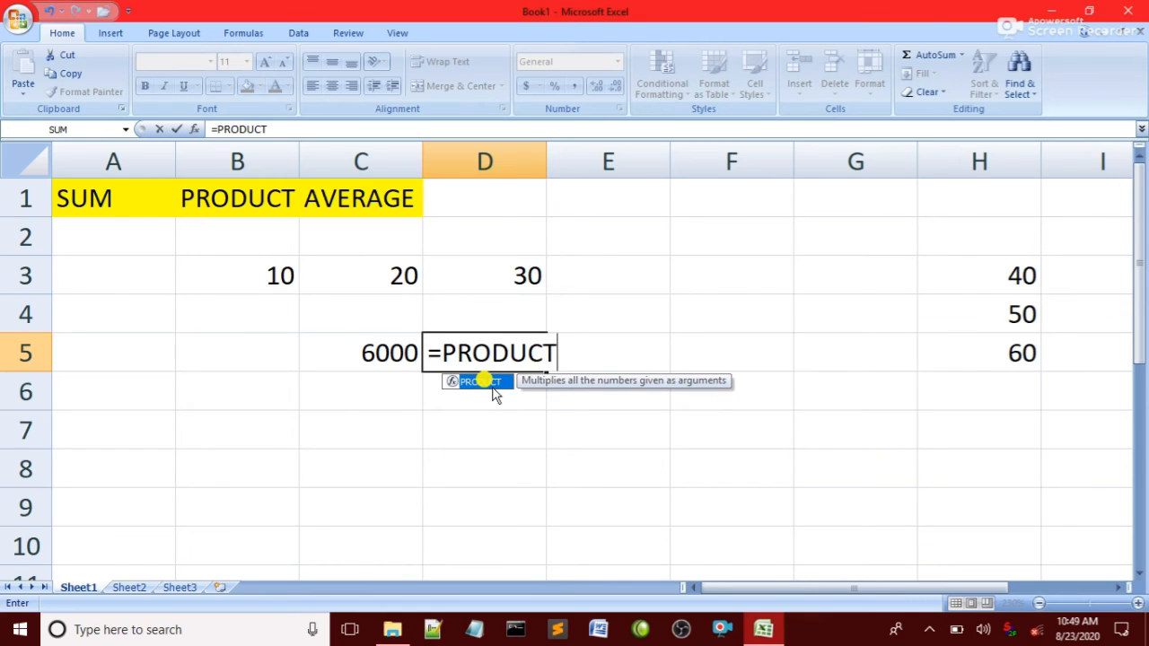
pyautogui.doubleClick(492, 384)
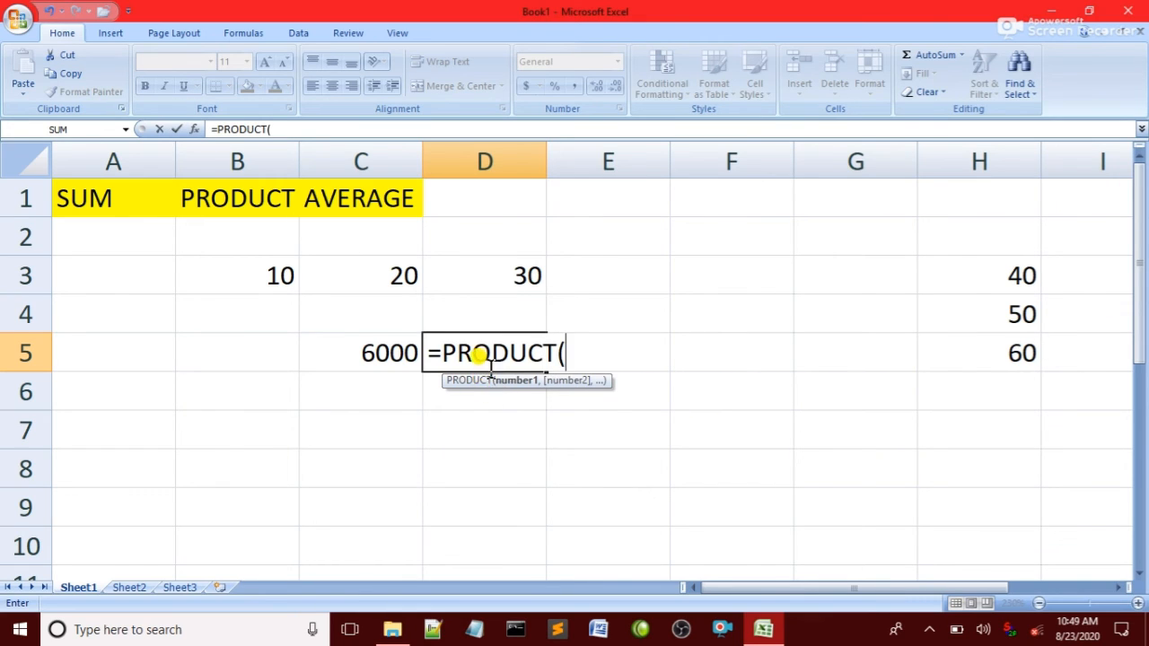
pyautogui.write('B')
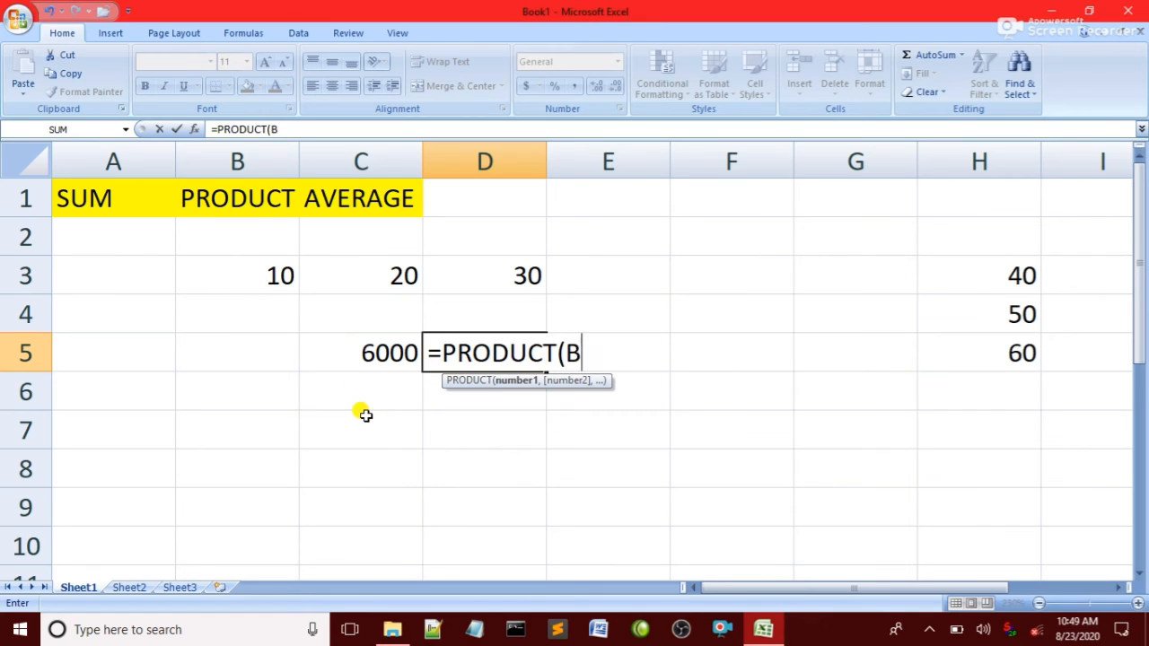
pyautogui.write('3:')
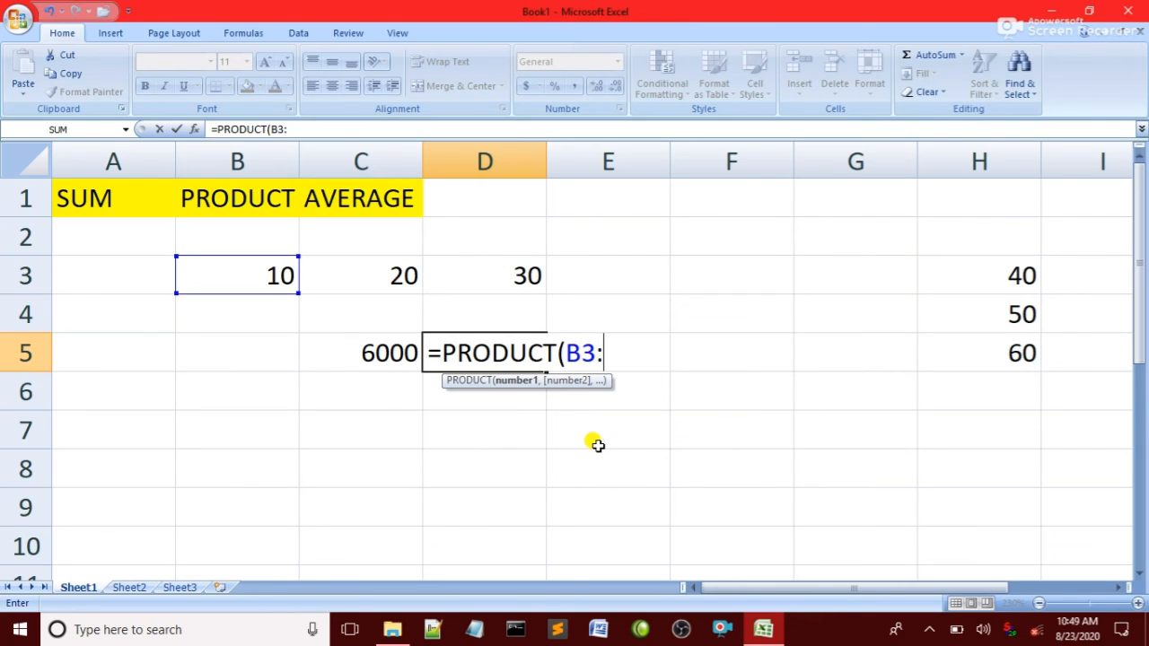
pyautogui.write('D3)')
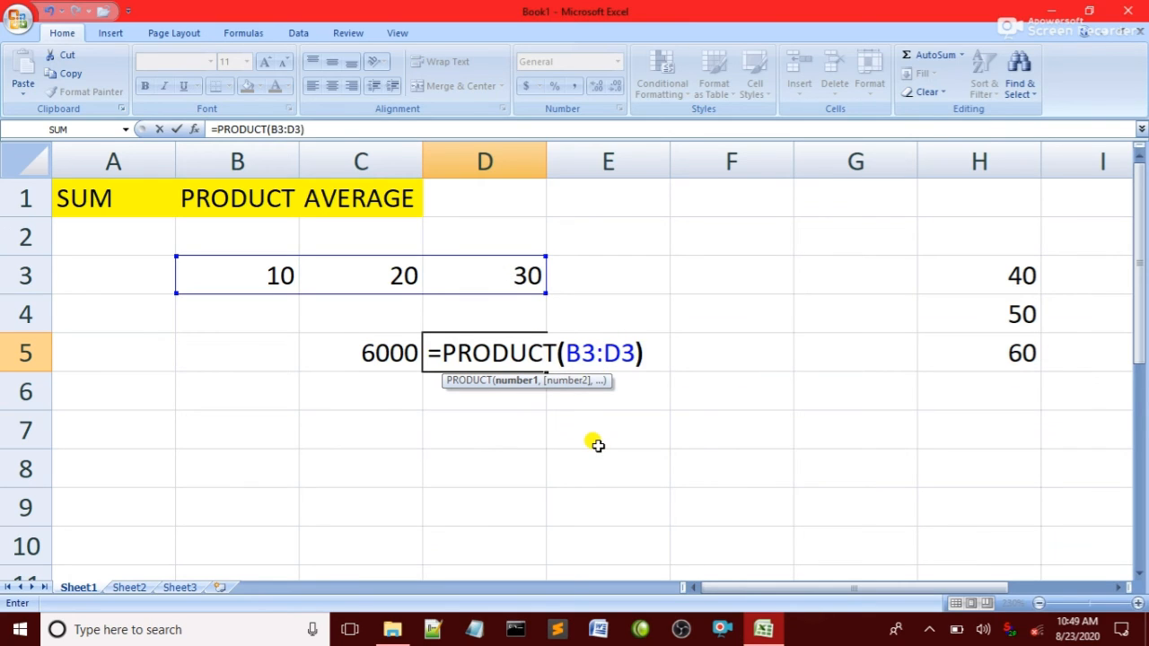
pyautogui.press('Return')
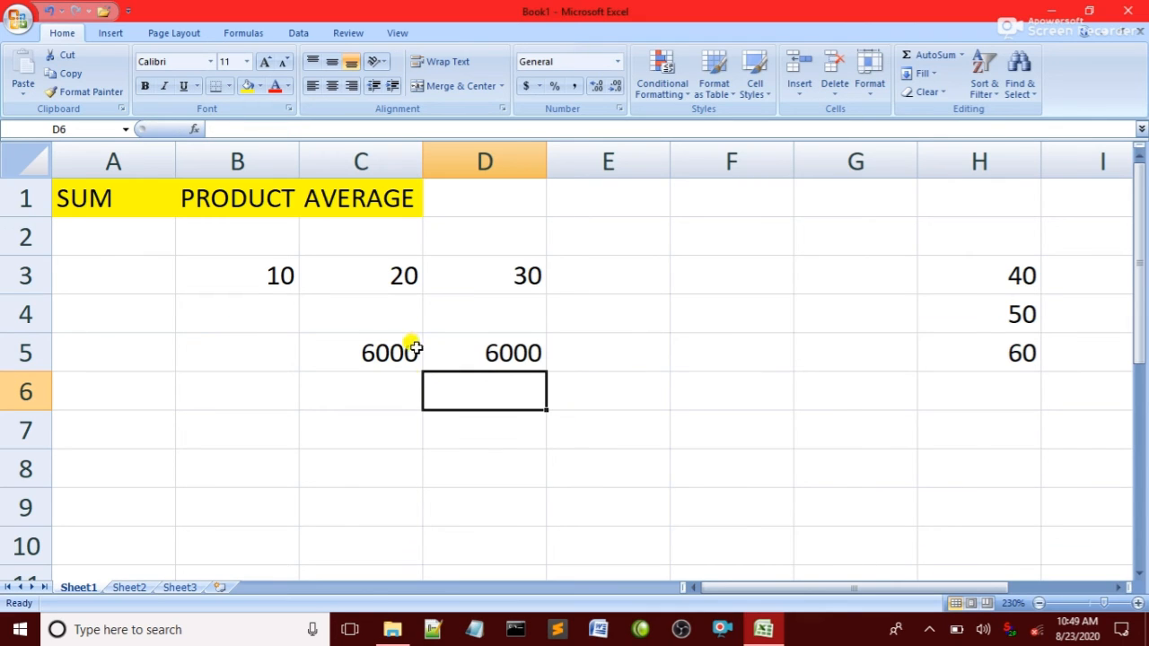
# Step: Clear the PRODUCT results from cells C5 and D5
pyautogui.click(332, 404)
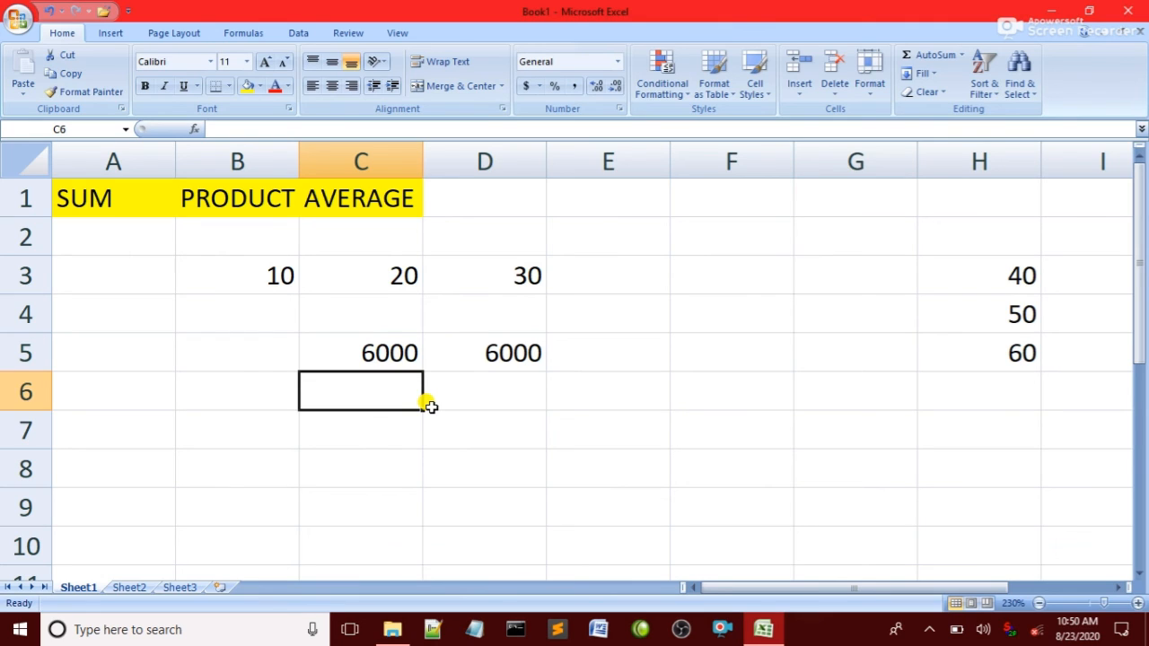
pyautogui.moveTo(305, 360); pyautogui.dragTo(432, 363)
pyautogui.press('Delete')
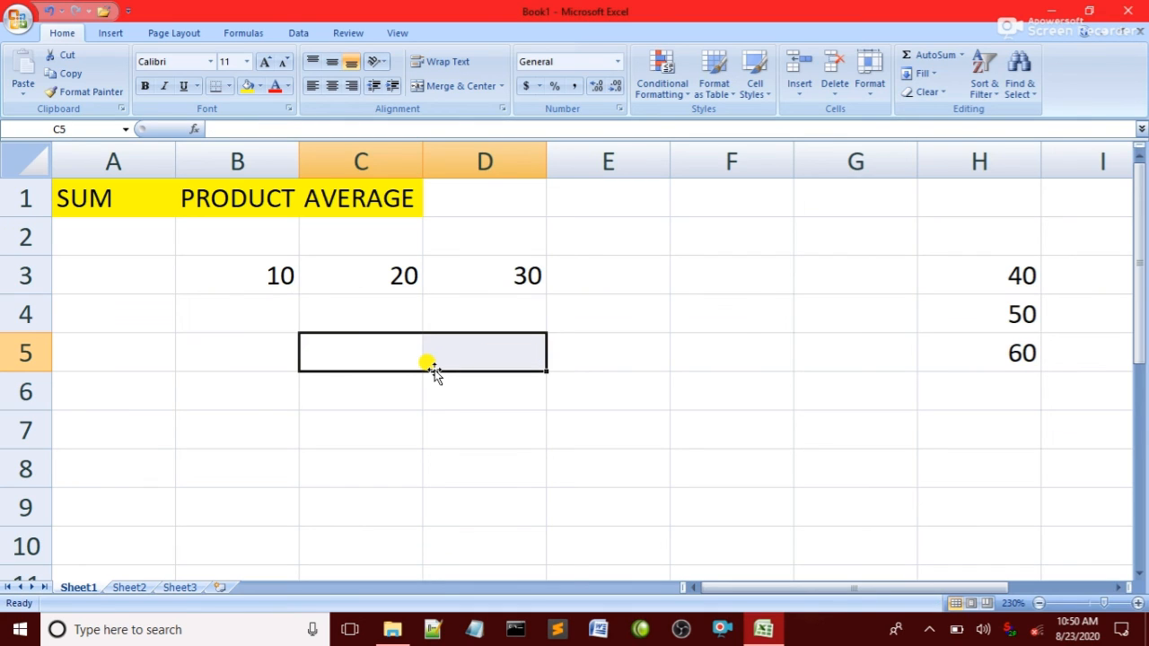
# Step: Enter an AVERAGE formula in cell C5 for the range B3:D3
pyautogui.click(350, 352)
pyautogui.write('=')
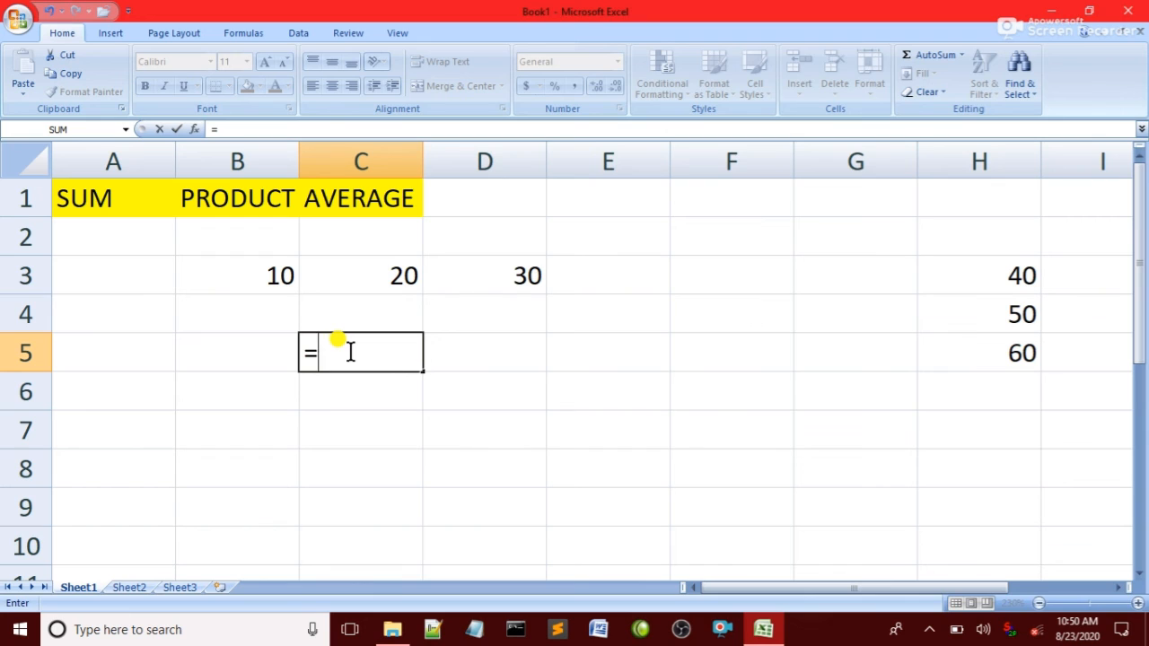
pyautogui.write('AVERA')
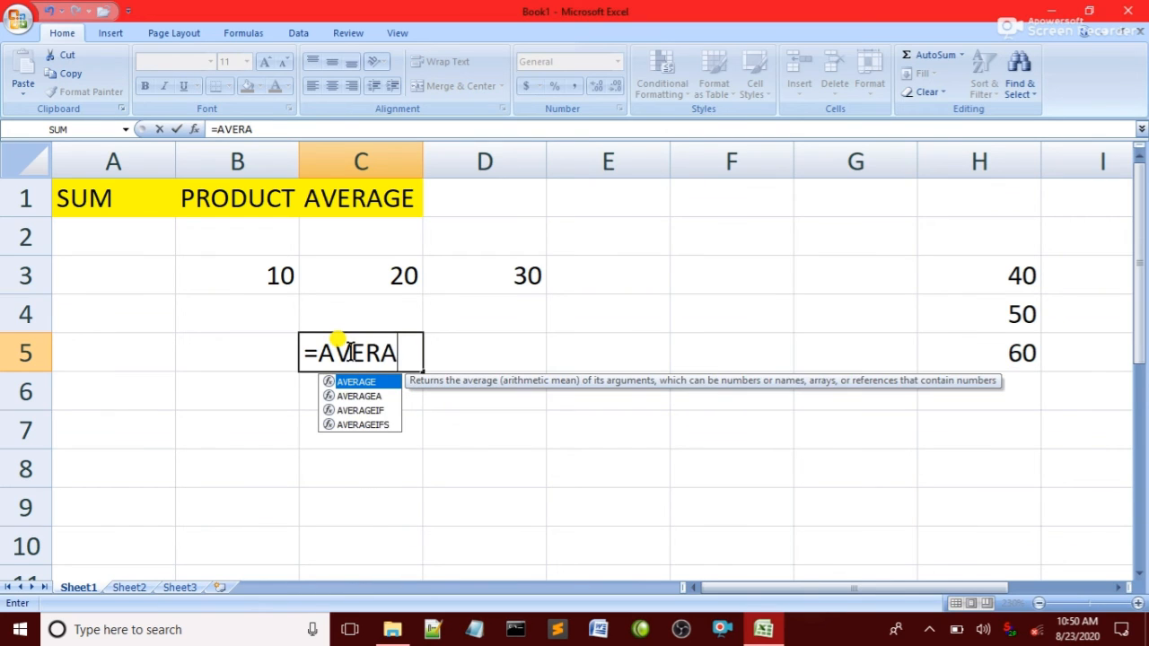
pyautogui.write('GE')
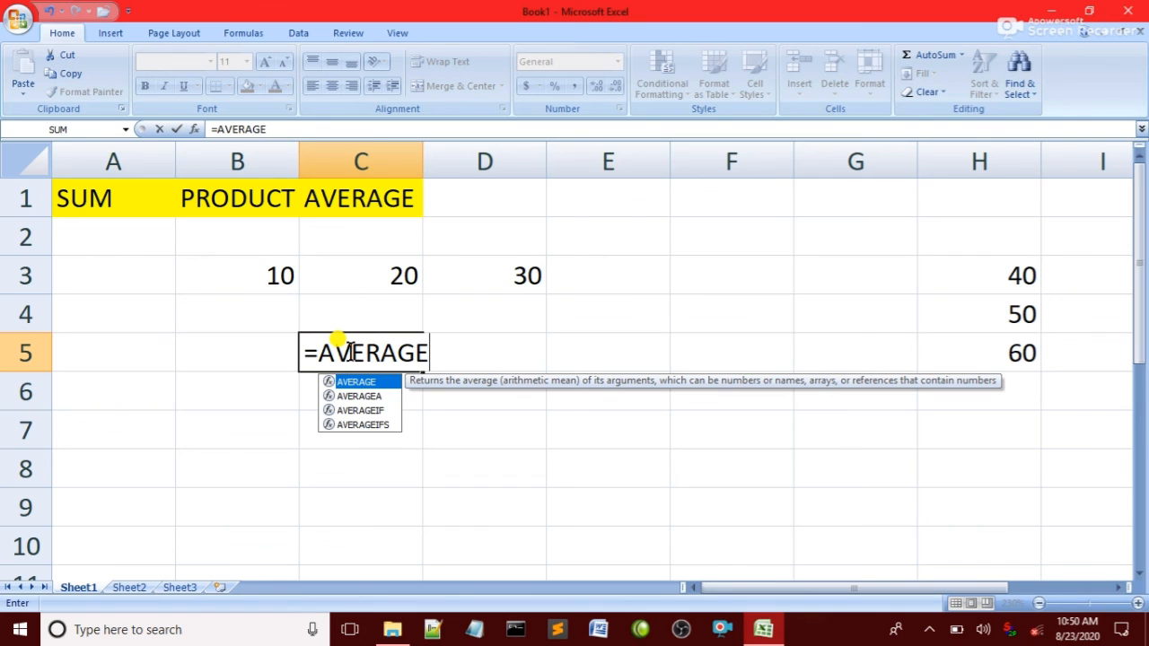
pyautogui.write('(')
pyautogui.click(239, 280)
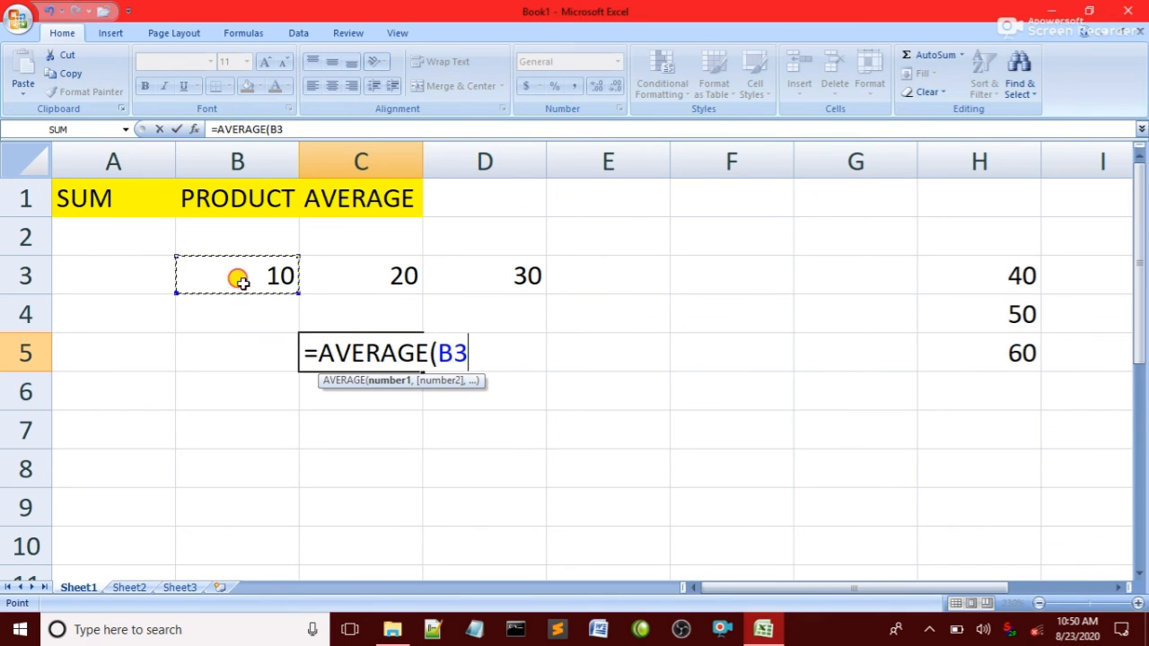
pyautogui.moveTo(239, 281); pyautogui.dragTo(547, 277)
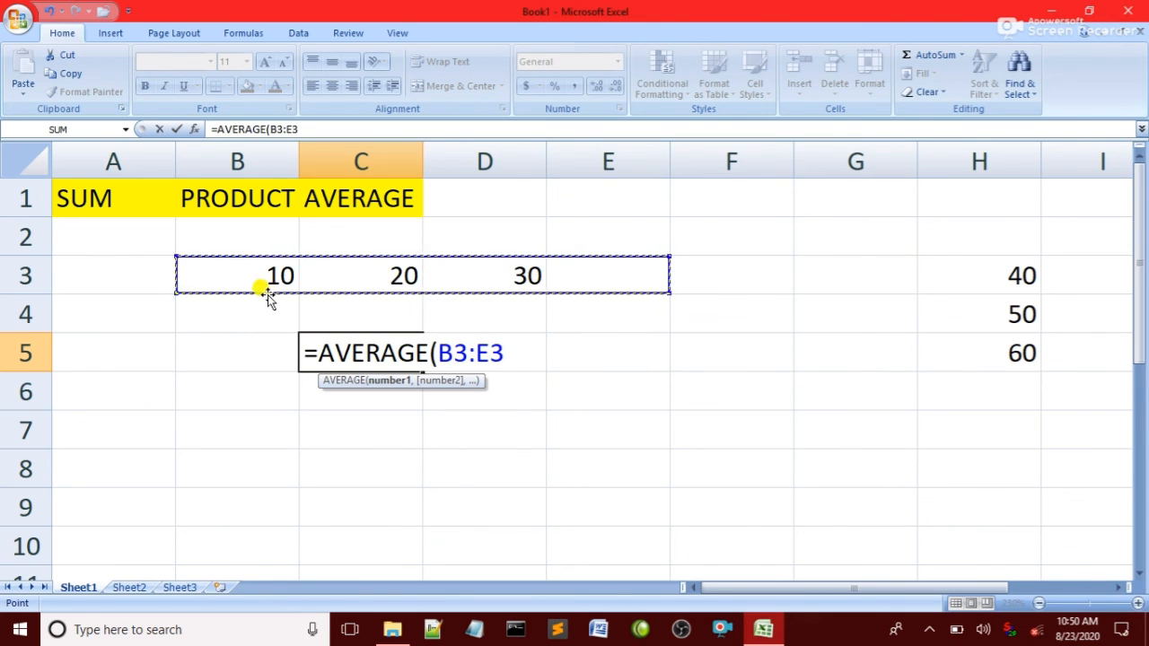
pyautogui.moveTo(268, 295); pyautogui.dragTo(493, 275)
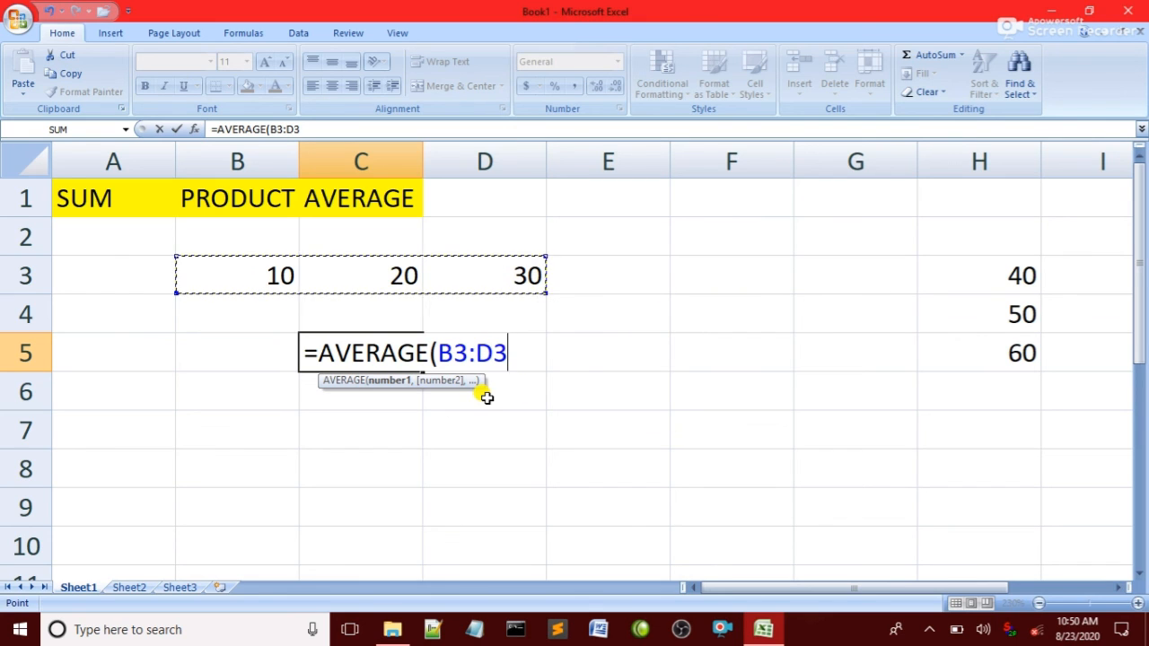
pyautogui.write(')')
pyautogui.press('Return')
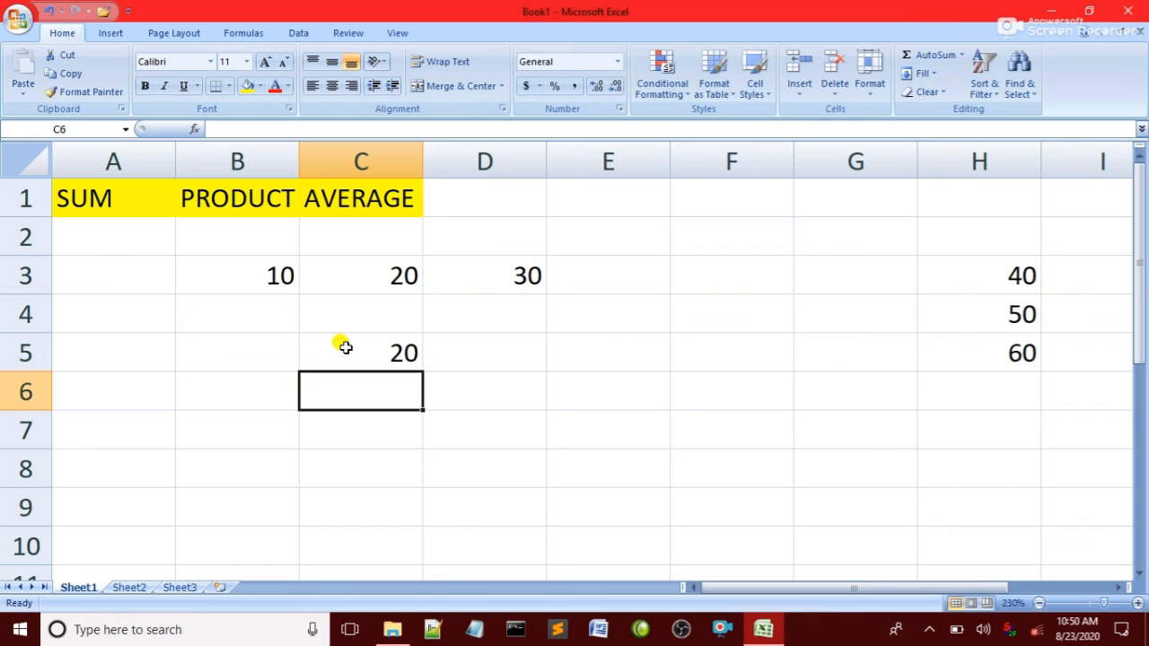
# Step: Add the value 40 in cell E3 and clear the AVERAGE formula from cell C5
pyautogui.click(610, 279)
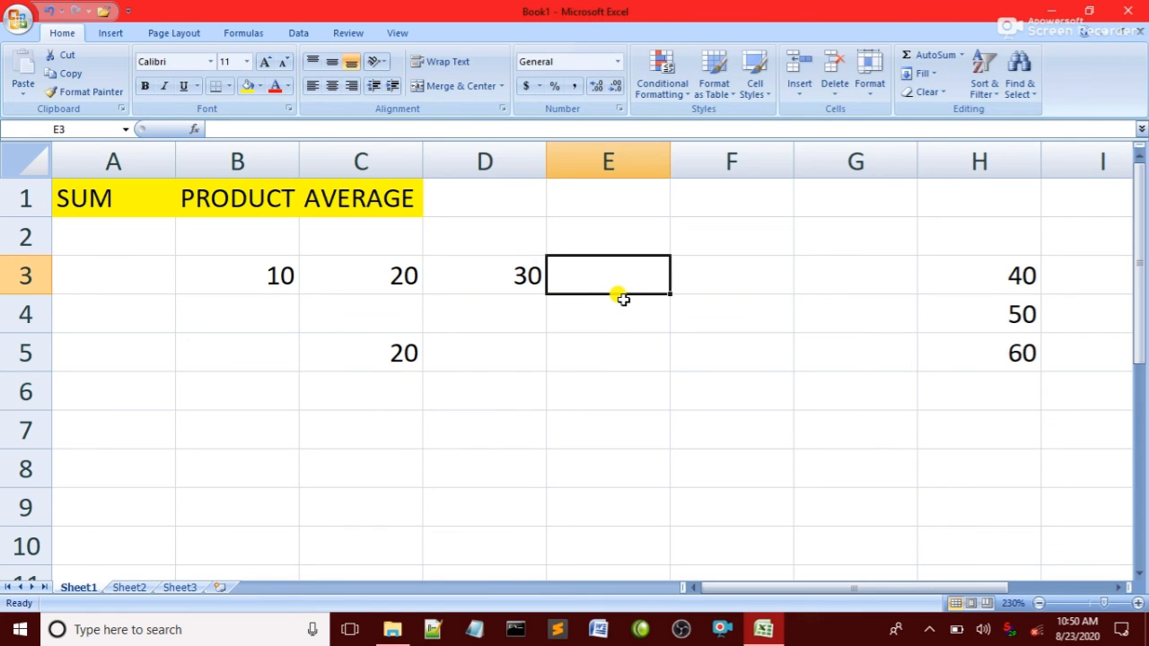
pyautogui.write('40')
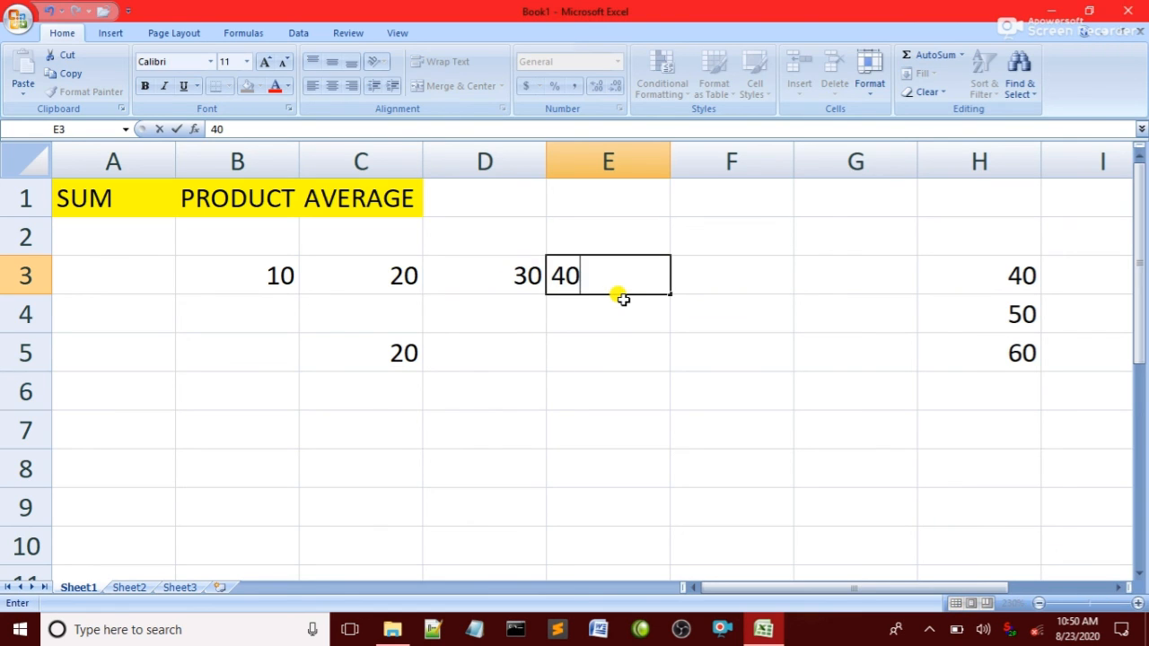
pyautogui.click(326, 362)
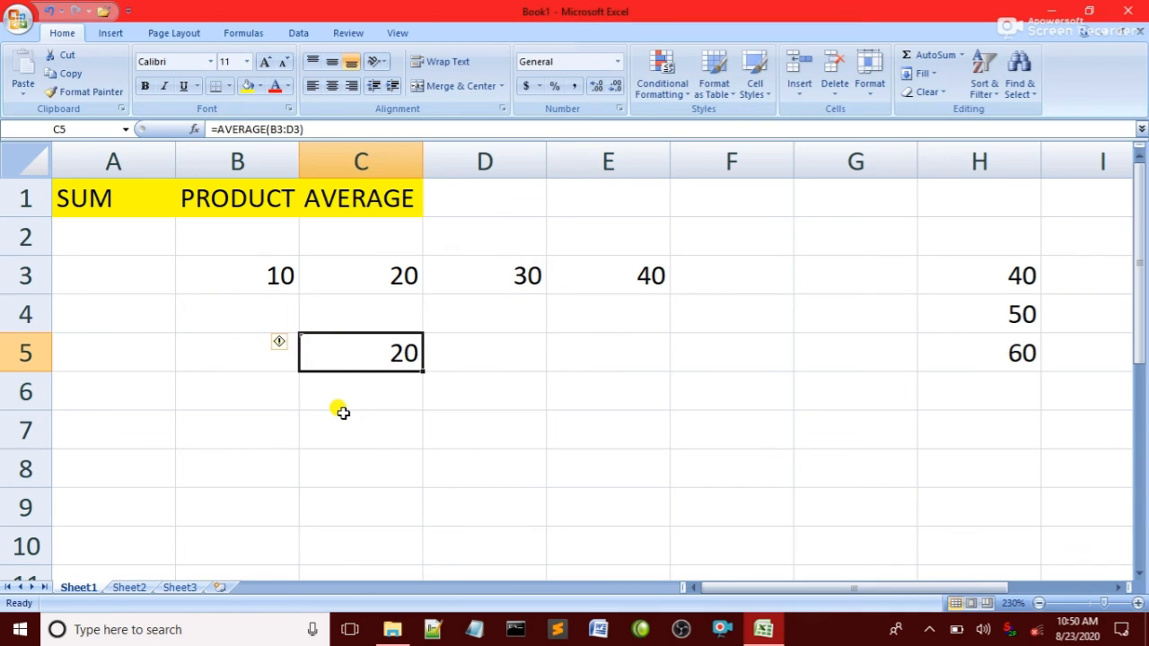
pyautogui.press('Delete')
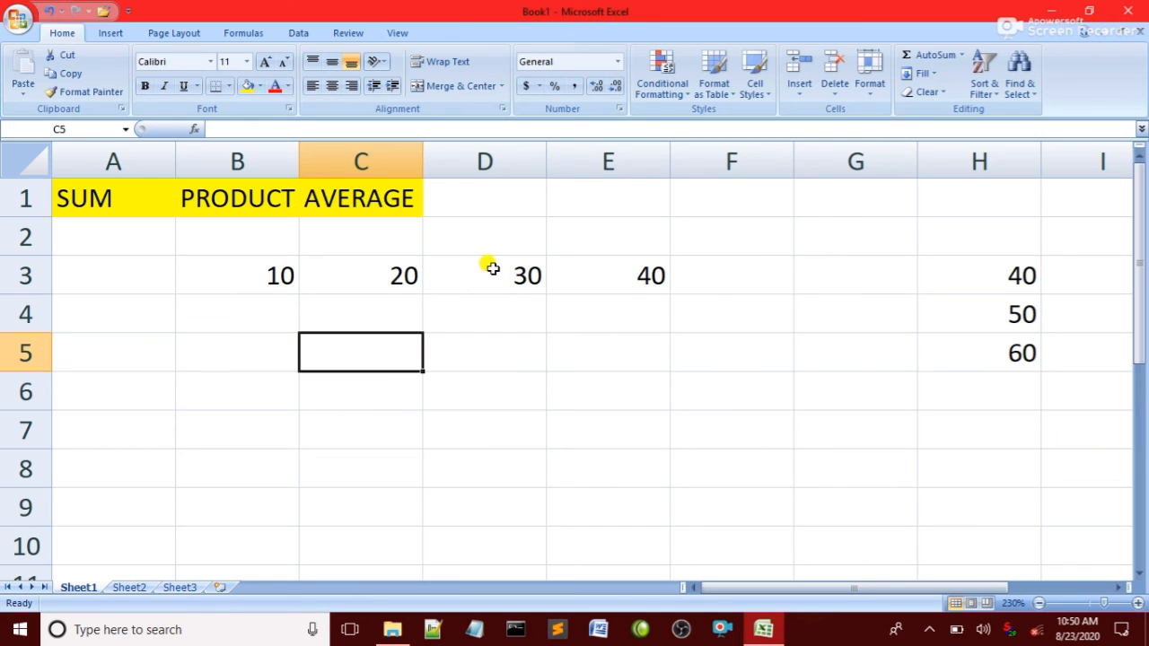
pyautogui.click(325, 363)
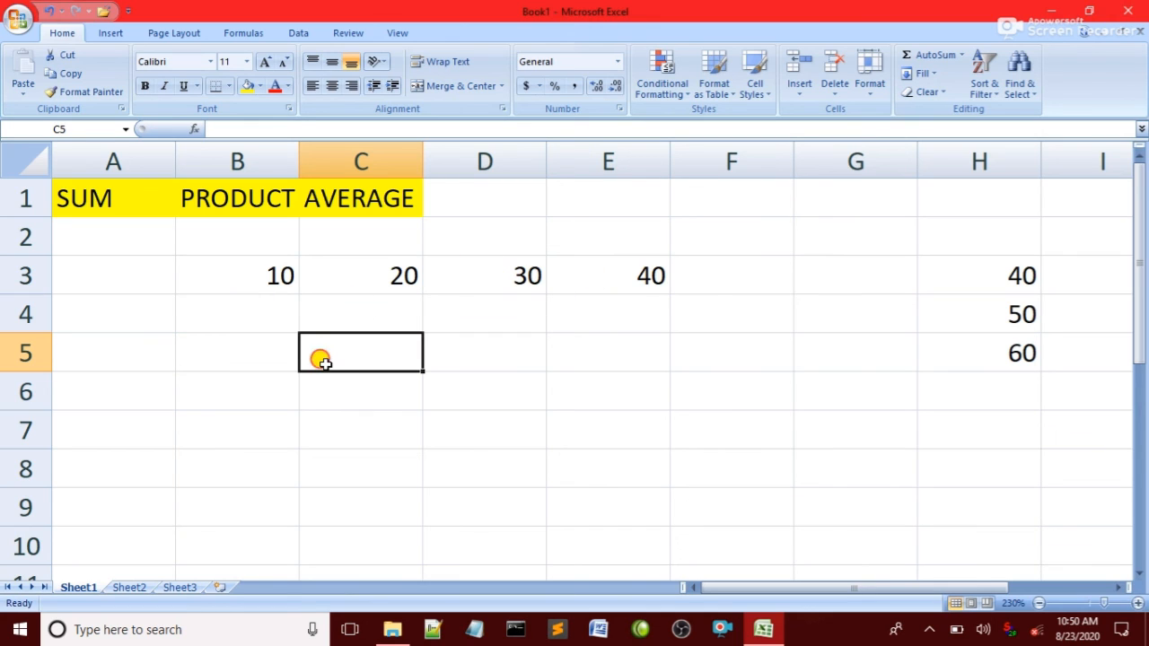
pyautogui.write('AVER')
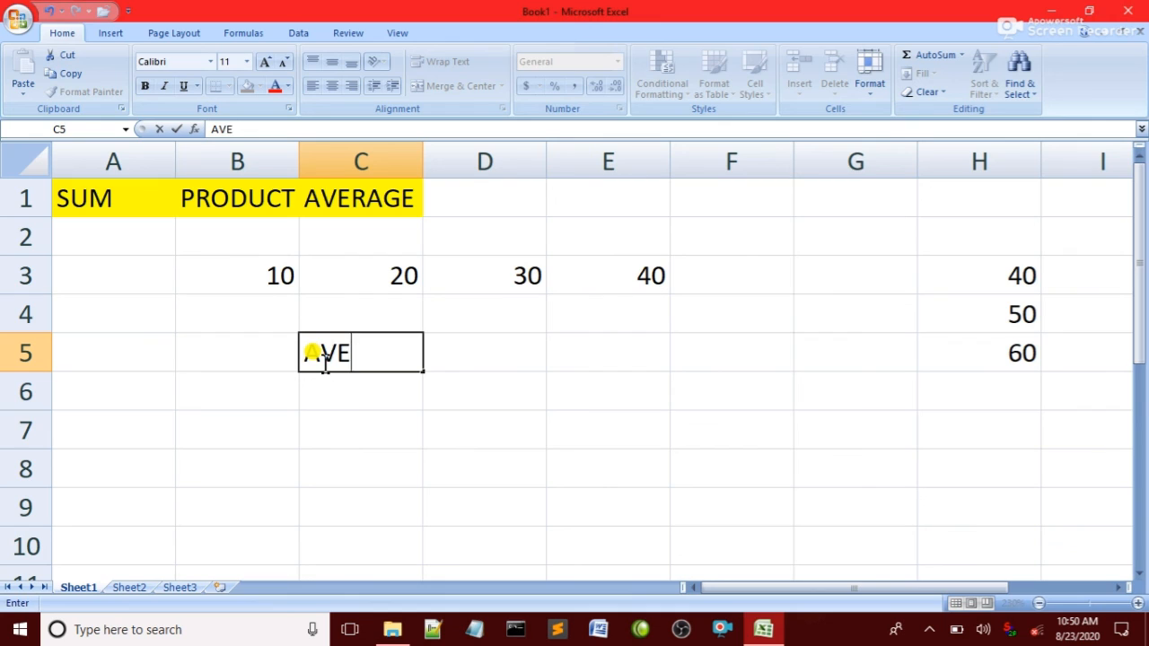
pyautogui.press('BackSpace')
pyautogui.press('BackSpace')
pyautogui.press('BackSpace')
pyautogui.press('BackSpace')
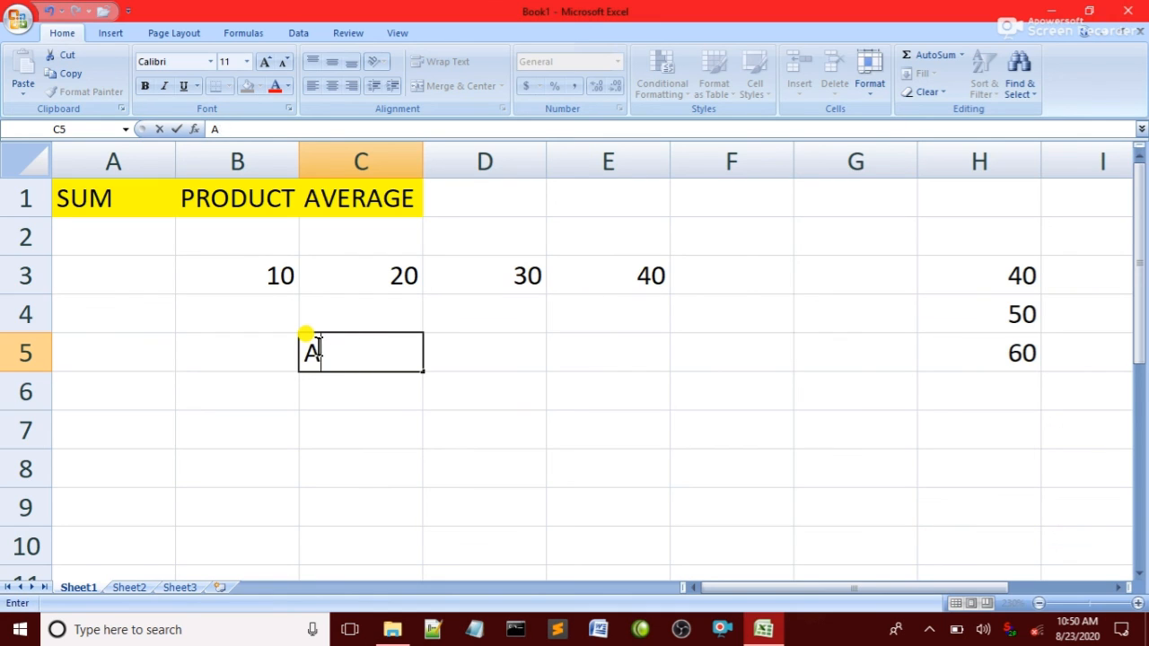
# Step: Enter an AVERAGE formula in cell C5 for the range B3:E3
pyautogui.write('=')
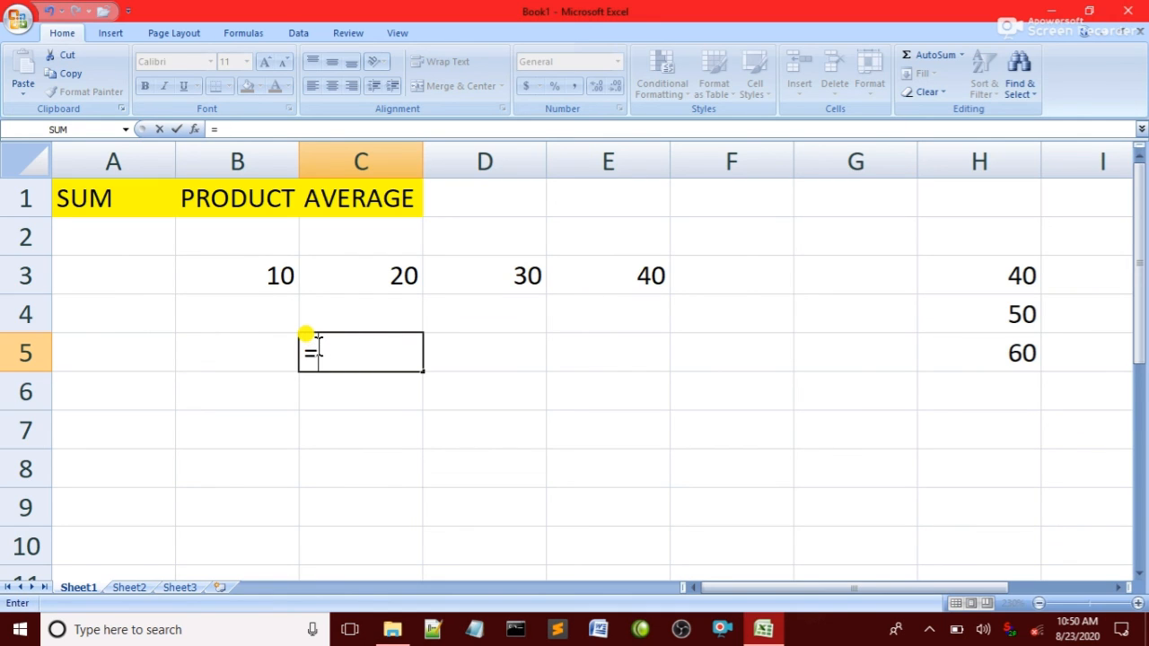
pyautogui.write('AVERA')
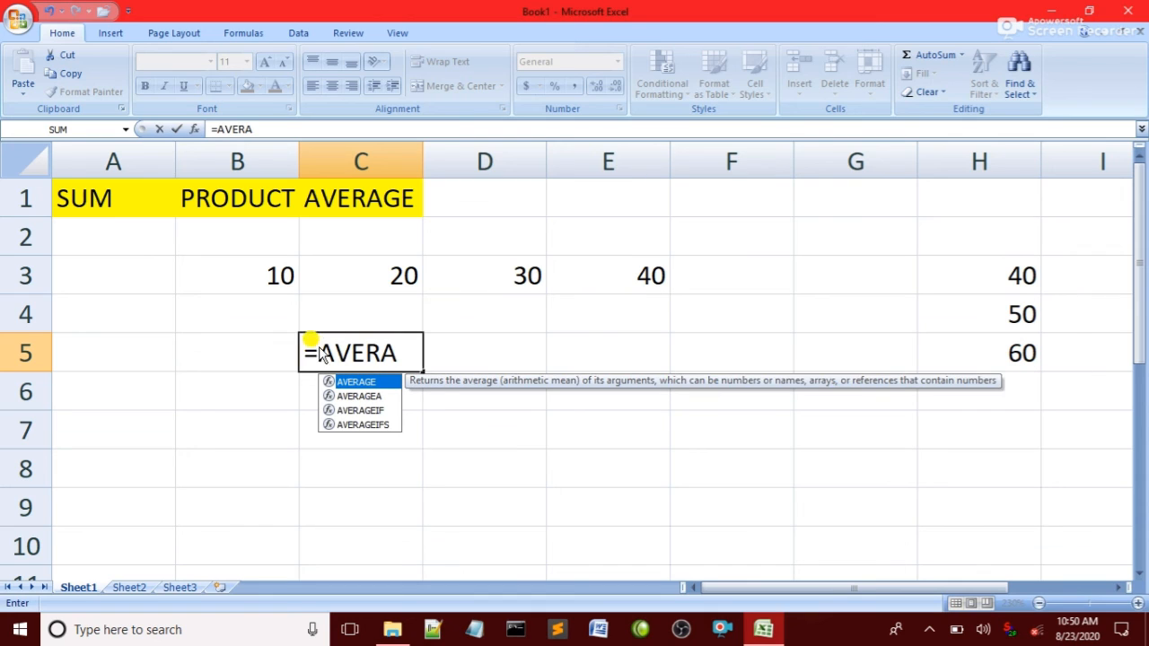
pyautogui.write('GE')
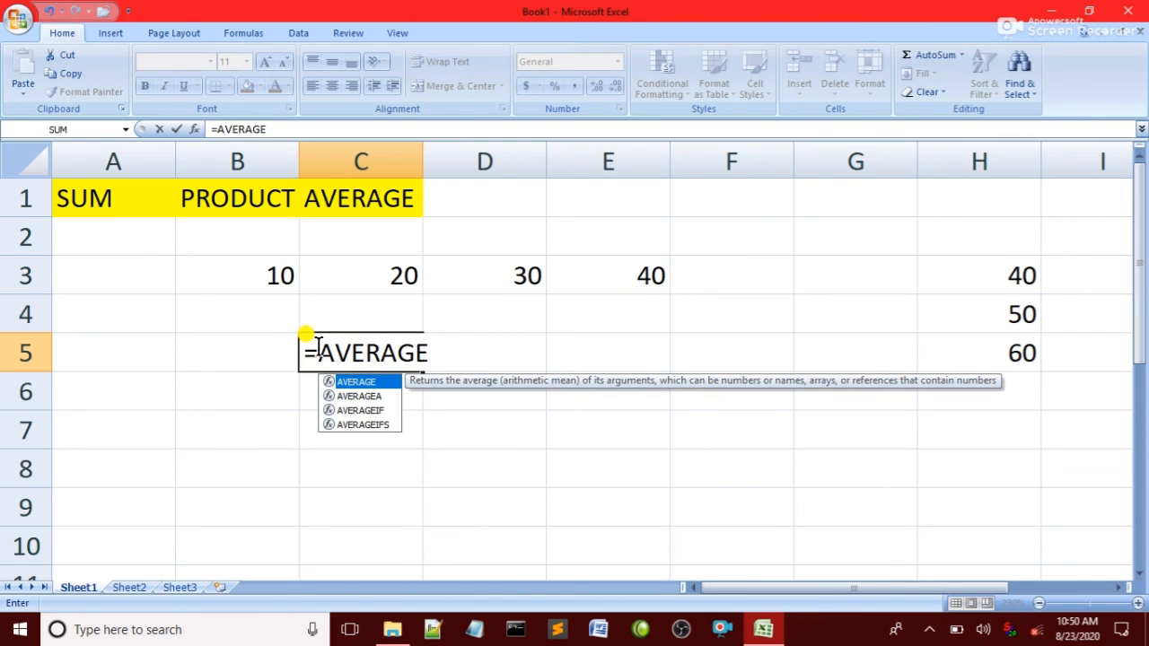
pyautogui.write('(')
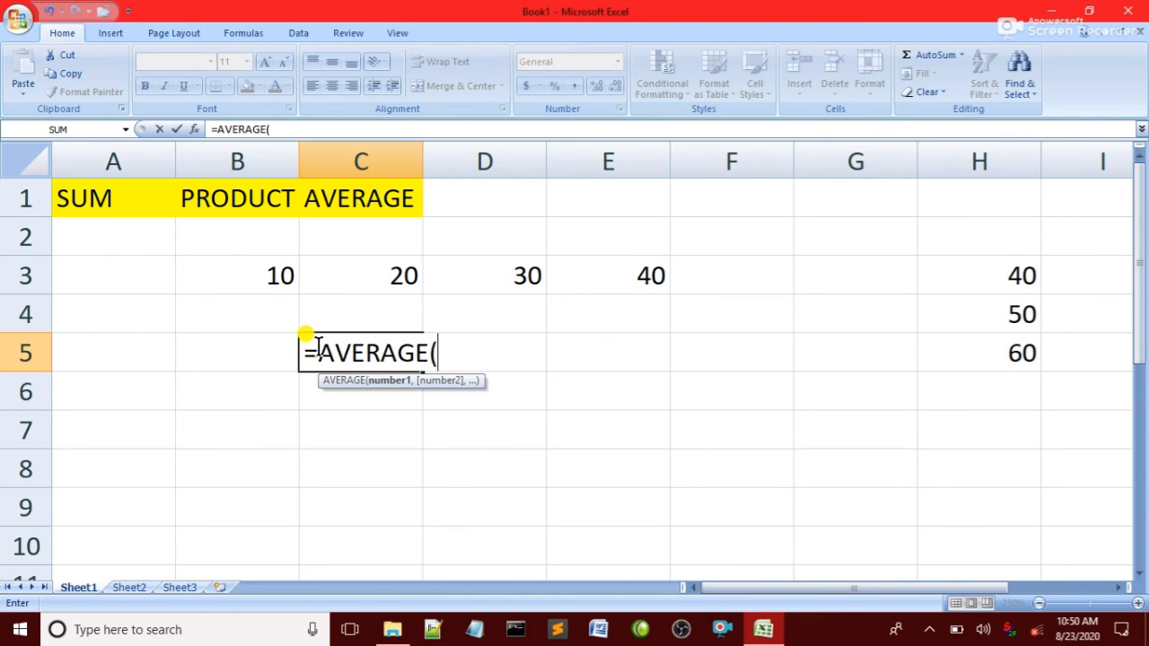
pyautogui.moveTo(233, 282); pyautogui.dragTo(632, 276)
pyautogui.write(')')
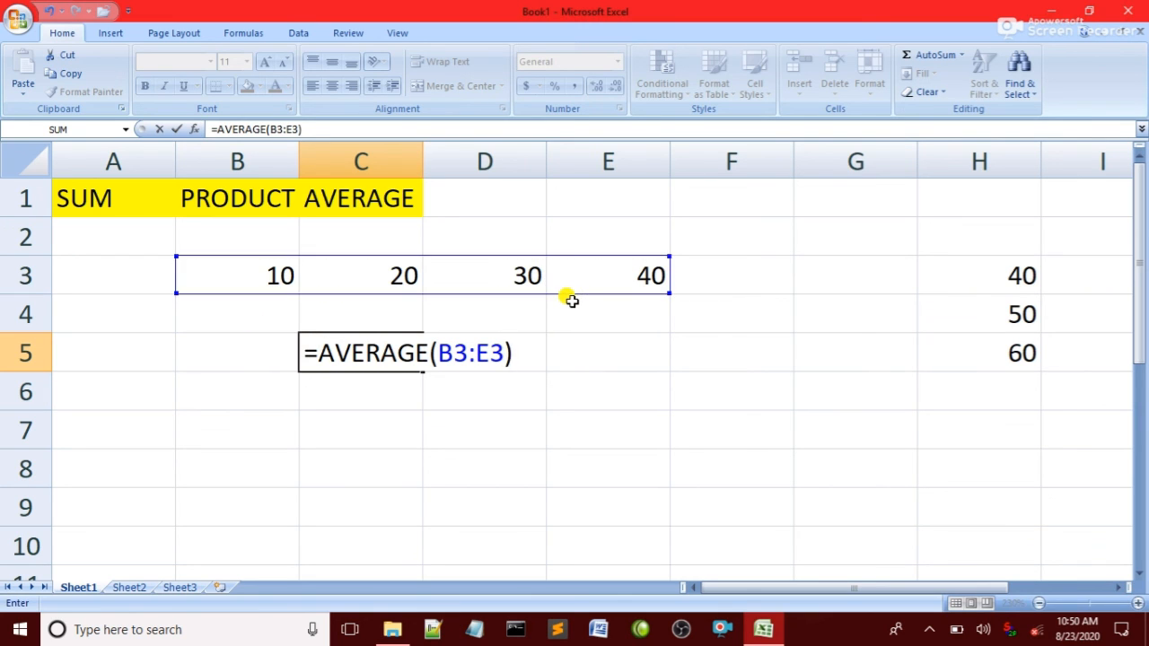
pyautogui.press('Return')
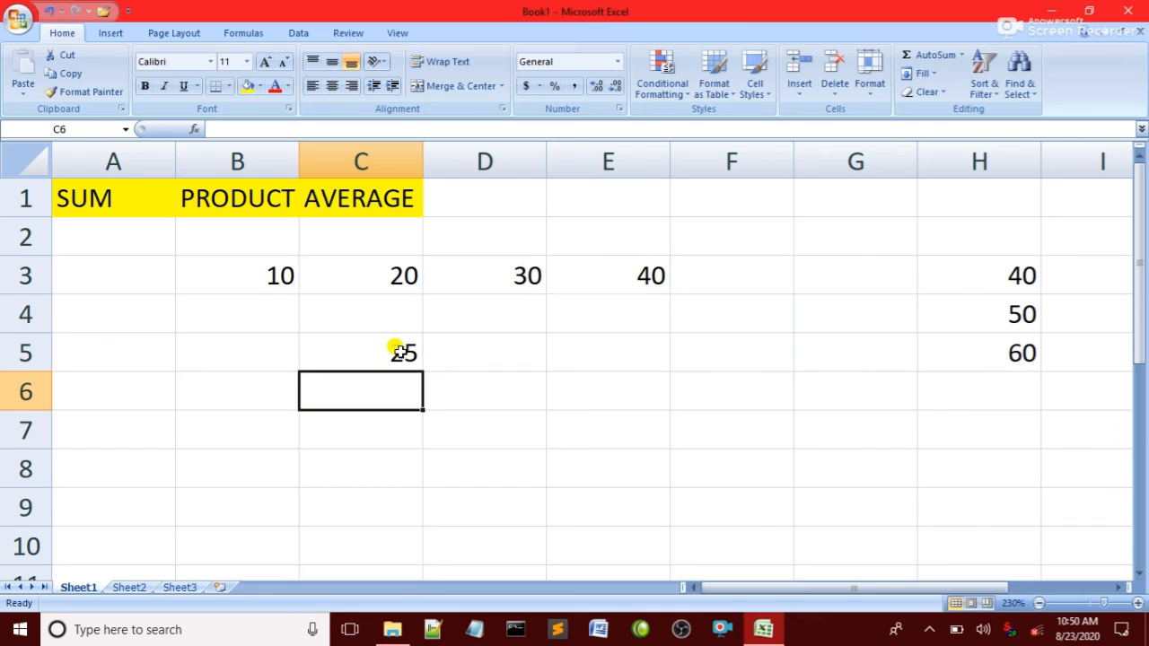